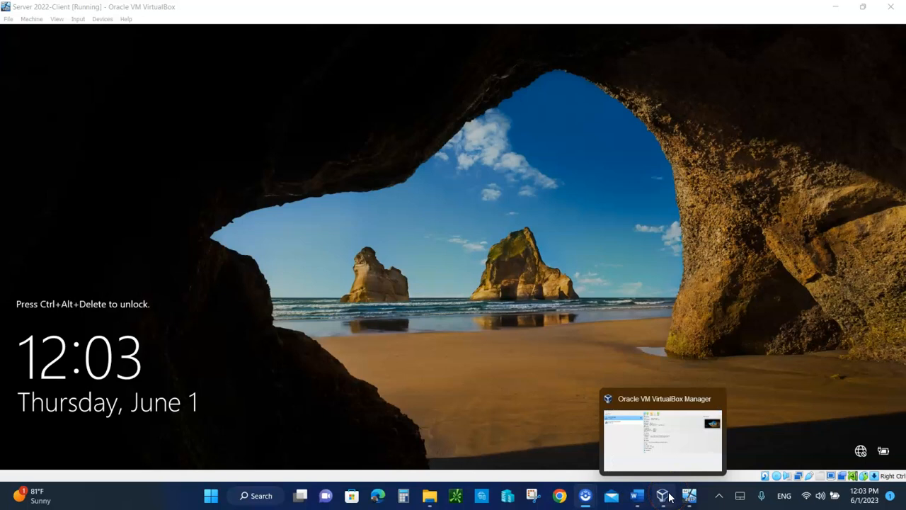
# Check the server ISO files folder, then switch to the VirtualBox Manager
pyautogui.click(431, 495)
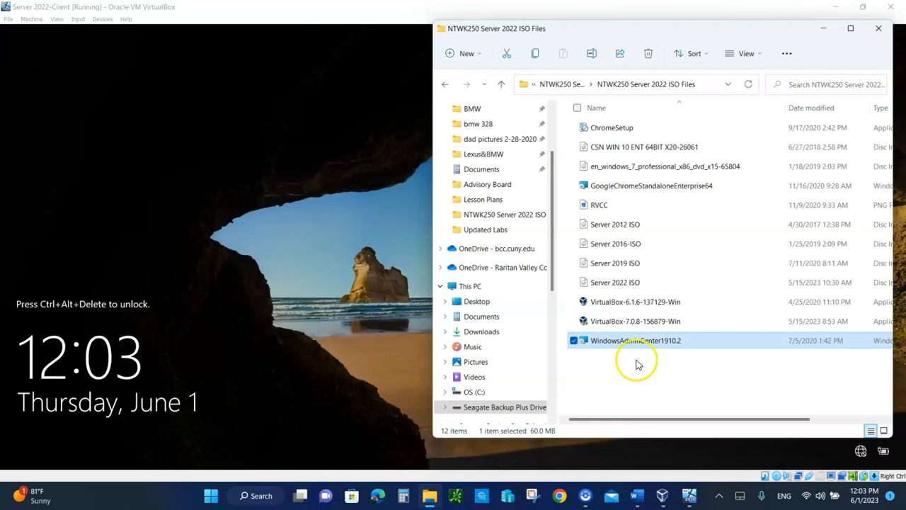
pyautogui.click(663, 495)
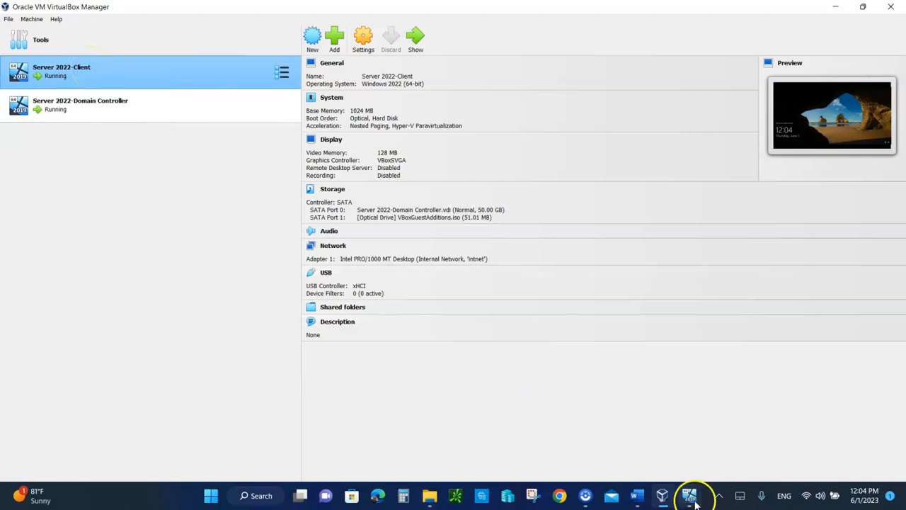
# Send Ctrl-Alt-Del to the Server 2022-Client VM and choose Other user
pyautogui.moveTo(690, 495)
pyautogui.click(735, 447)
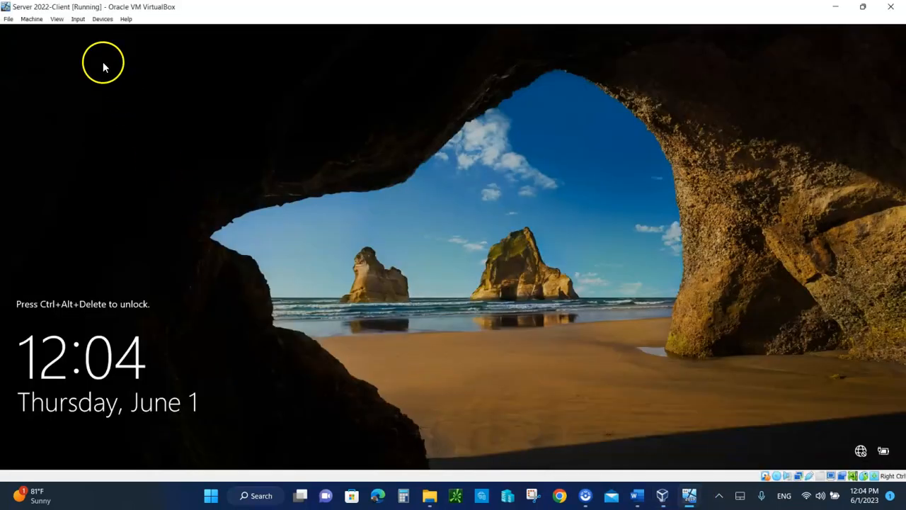
pyautogui.click(78, 19)
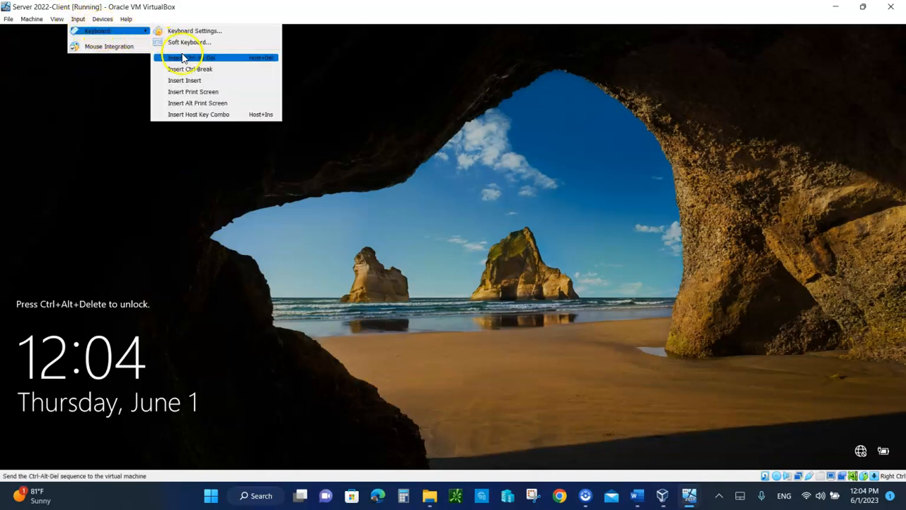
pyautogui.moveTo(106, 30)
pyautogui.click(184, 58)
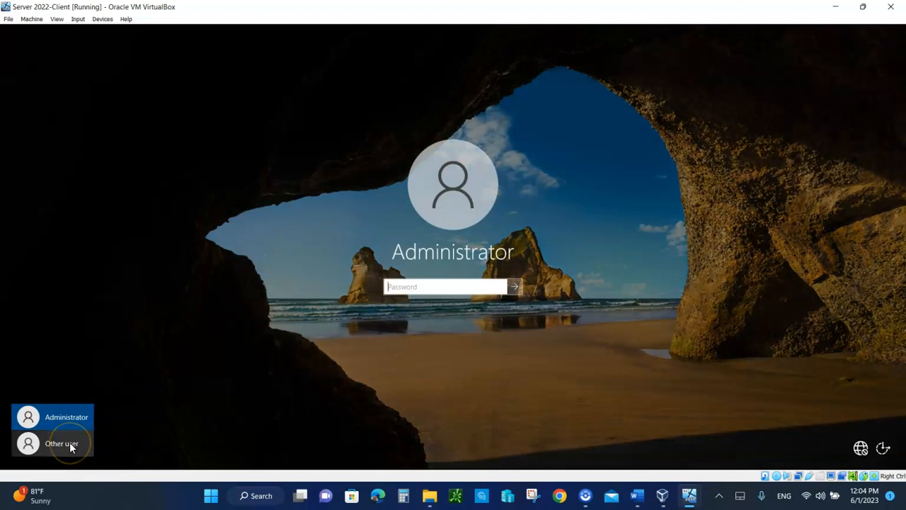
pyautogui.click(69, 443)
# Sign in as Administrator with the password to reach the Windows Server 2022 desktop
pyautogui.click(423, 282)
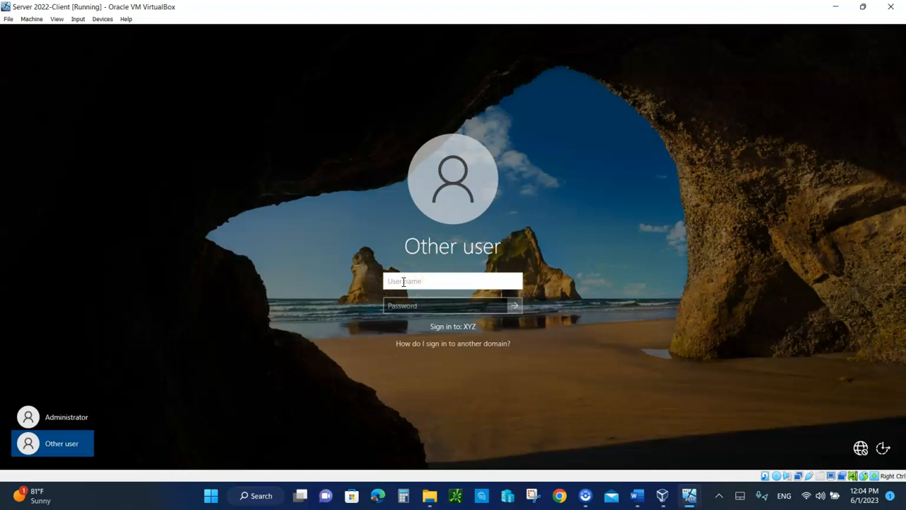
pyautogui.write('Administrato')
pyautogui.write('r')
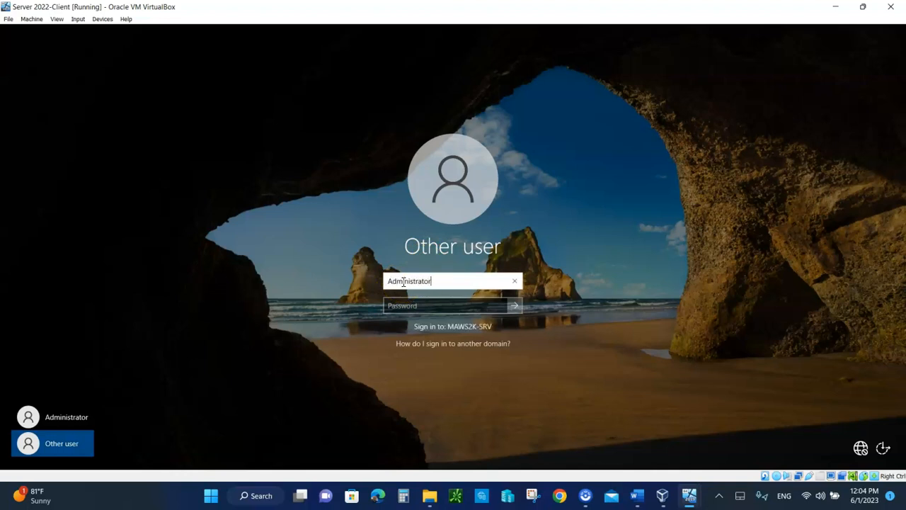
pyautogui.click(405, 305)
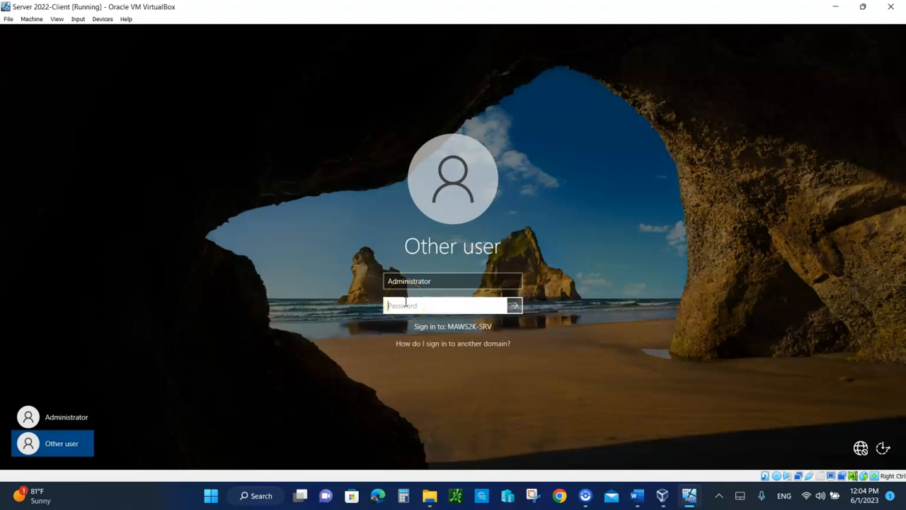
pyautogui.write('•••••')
pyautogui.write('••••')
pyautogui.write('••••••')
pyautogui.write('•')
pyautogui.press('Return')
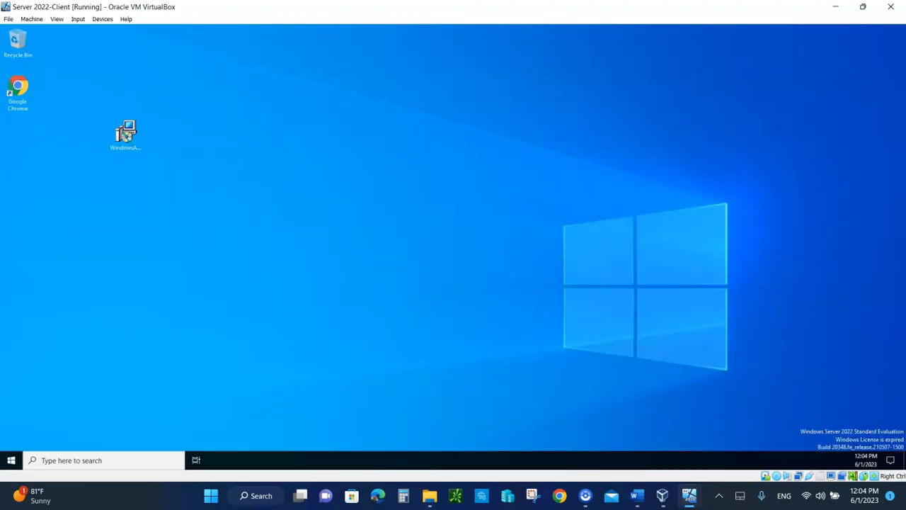
# Reveal the host's ISO files folder and cancel renaming the installer file
pyautogui.click(863, 7)
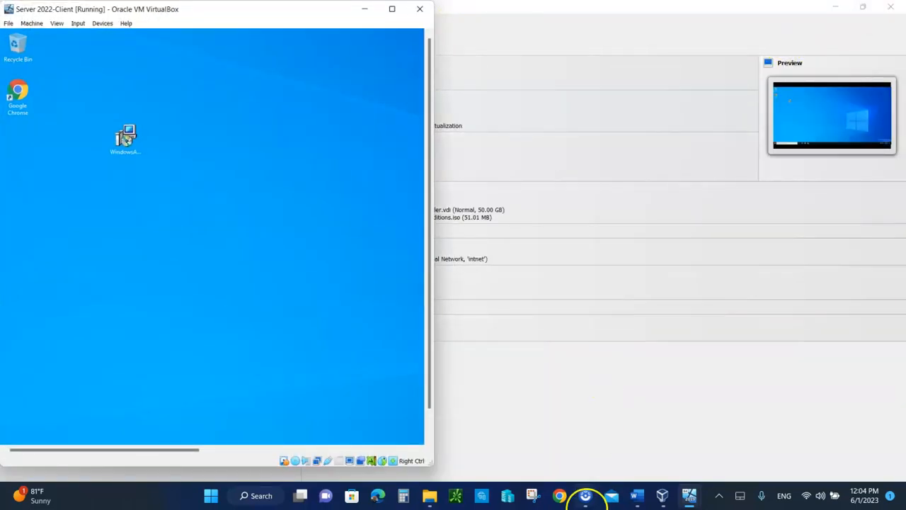
pyautogui.click(429, 495)
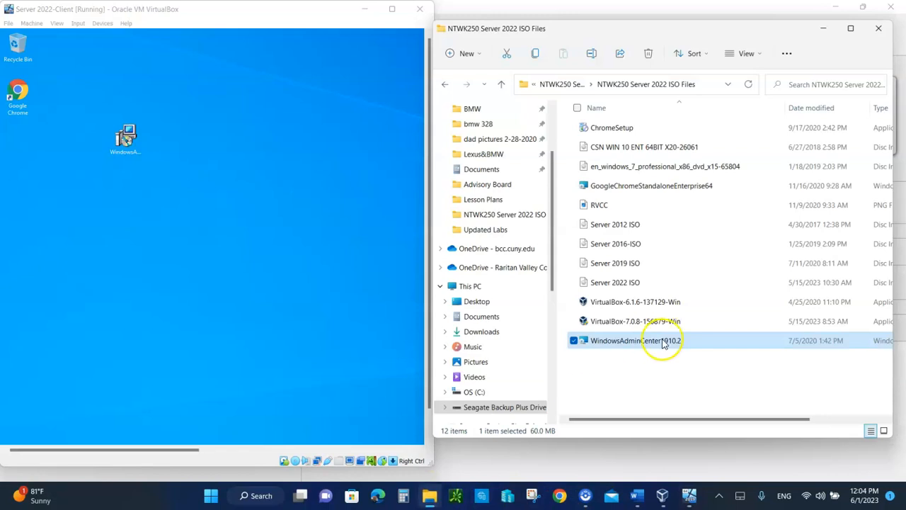
pyautogui.click(621, 340)
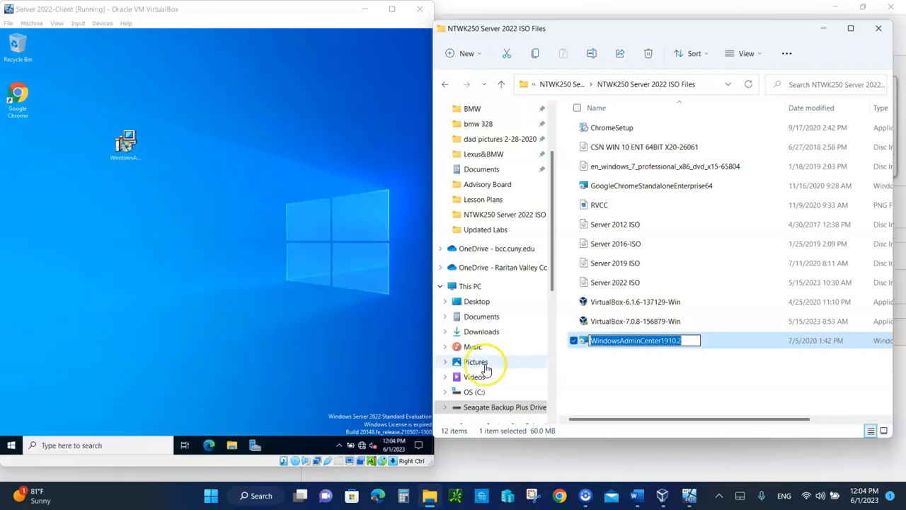
pyautogui.click(614, 368)
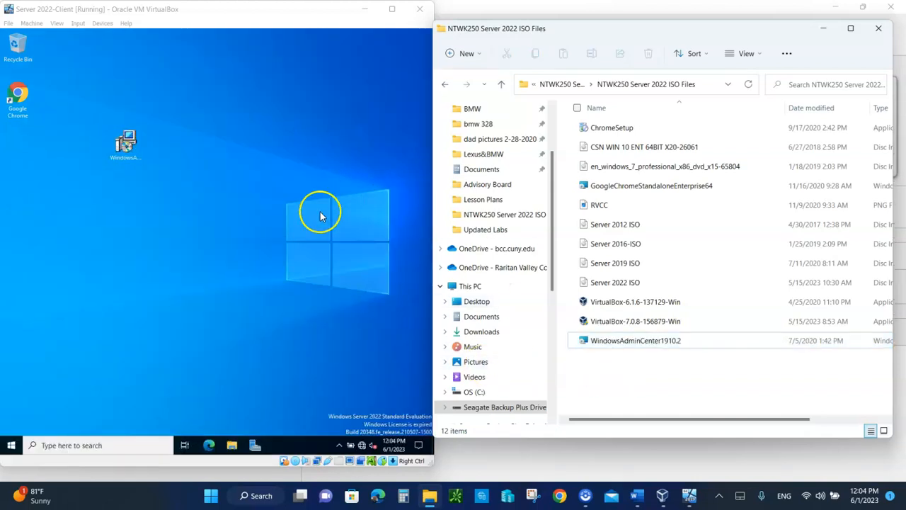
# Maximize the VM and set Devices > Drag and Drop to Bidirectional, placing the installer on the VM desktop
pyautogui.click(393, 10)
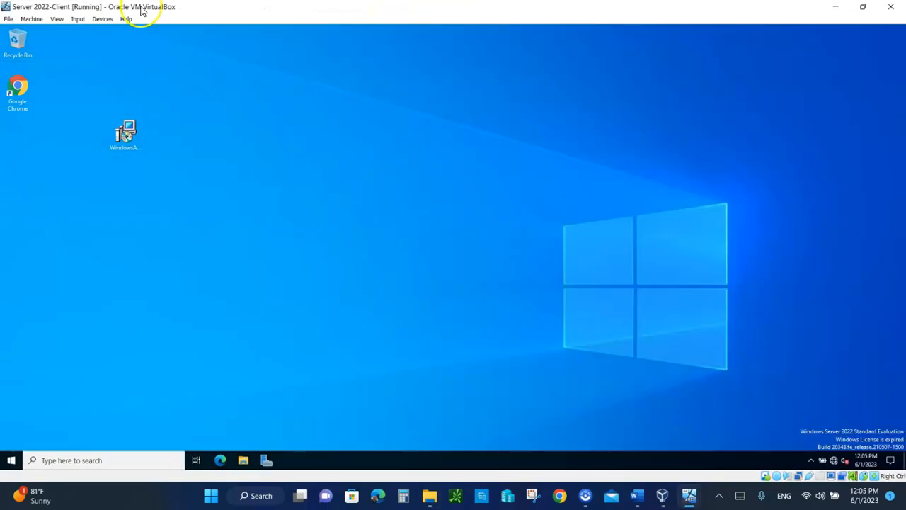
pyautogui.click(102, 19)
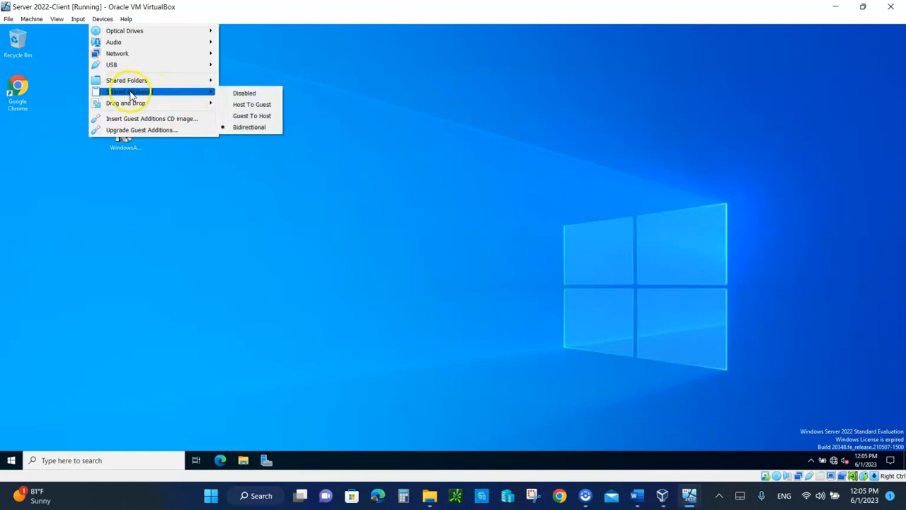
pyautogui.moveTo(127, 103)
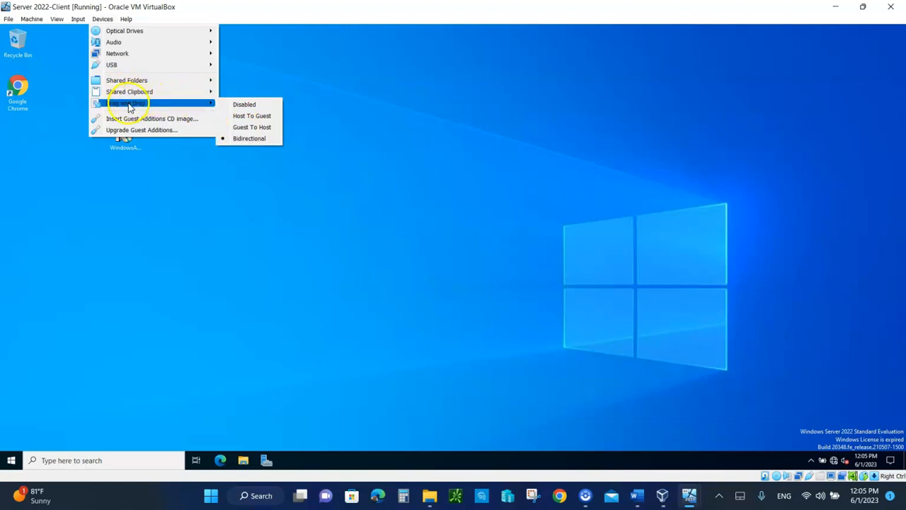
pyautogui.click(252, 139)
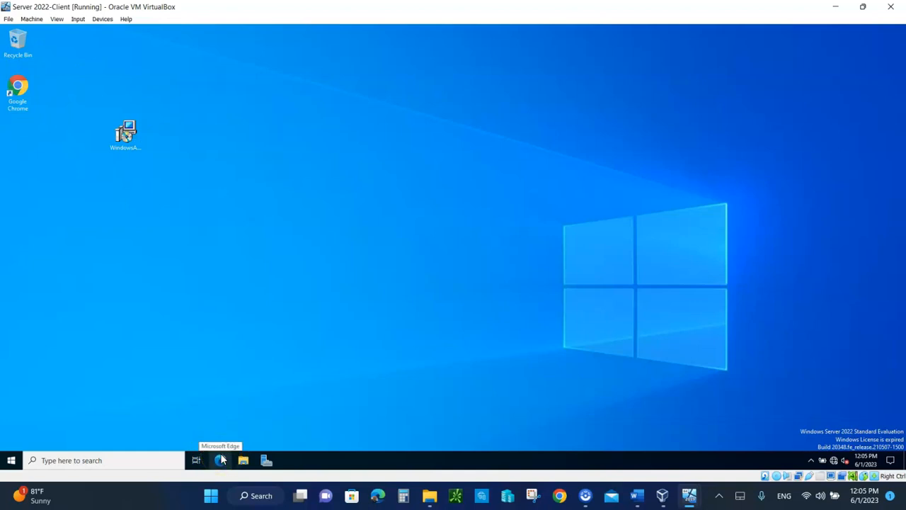
pyautogui.click(8, 91)
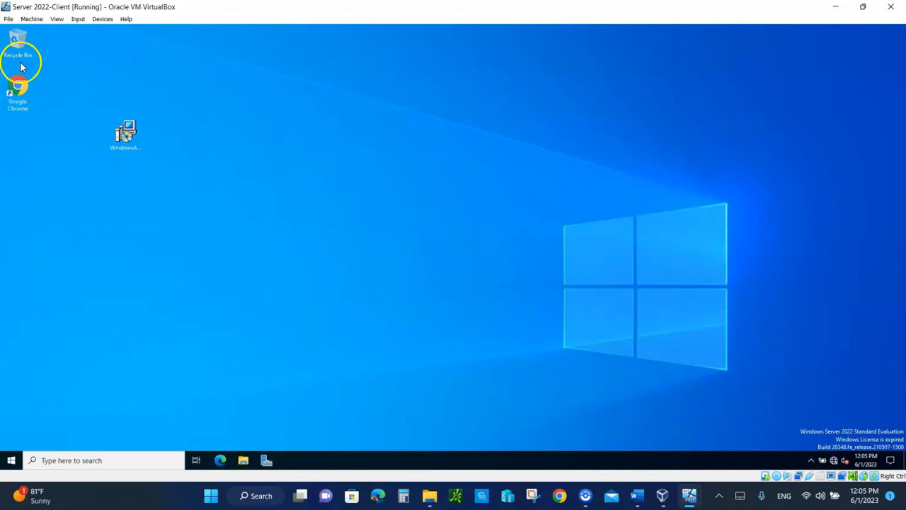
pyautogui.click(17, 85)
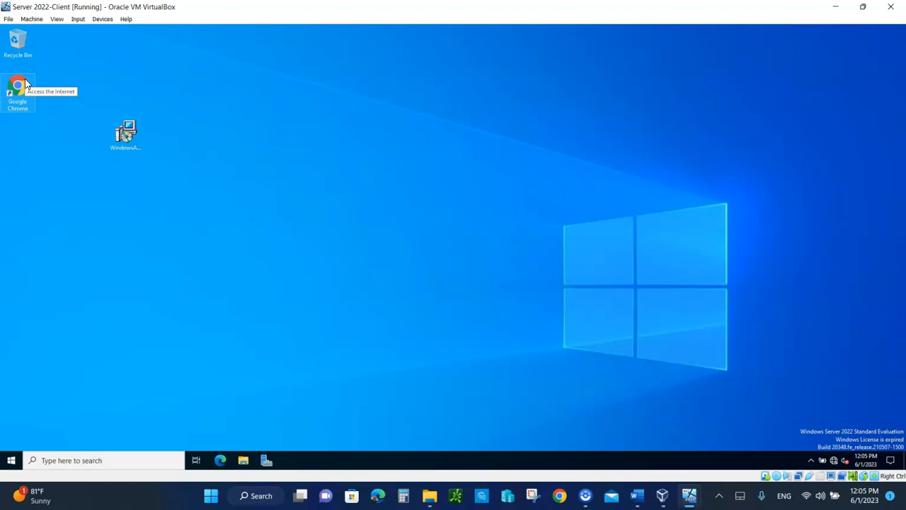
# Launch the Windows Admin Center installer, accept the license and pass the Microsoft Update choice
pyautogui.doubleClick(127, 134)
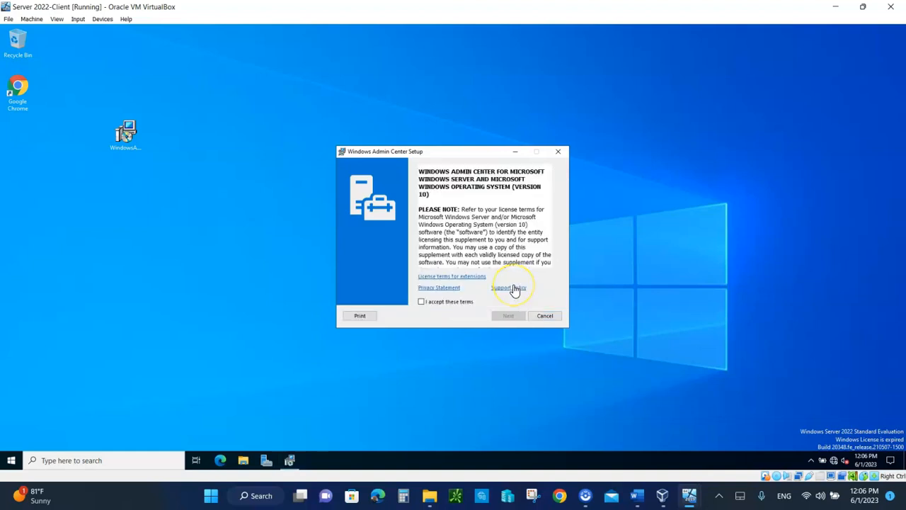
pyautogui.click(422, 301)
pyautogui.click(508, 316)
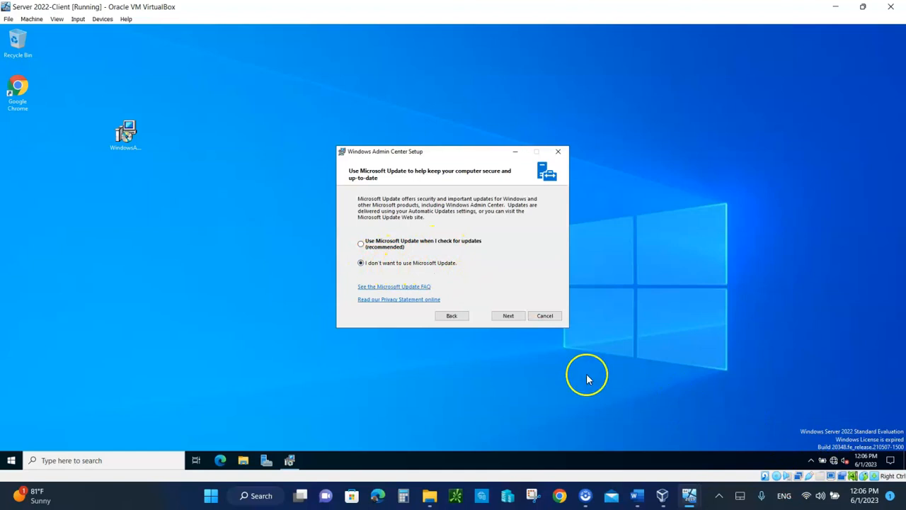
pyautogui.click(509, 316)
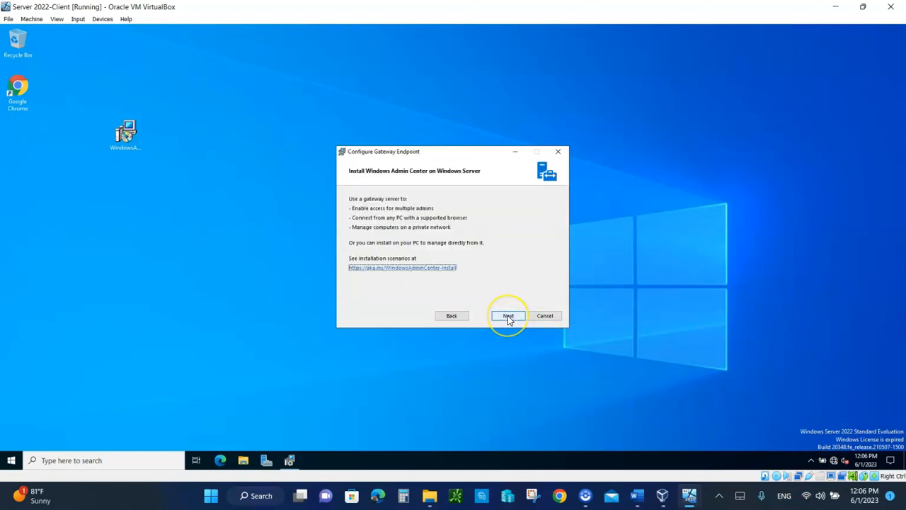
# Keep the trusted hosts setting and install on port 443 with a self-signed certificate
pyautogui.click(508, 315)
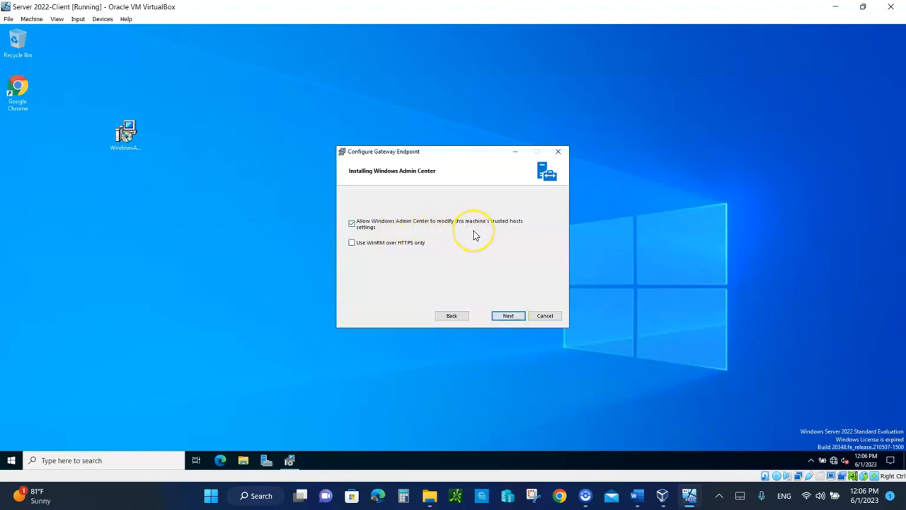
pyautogui.click(507, 315)
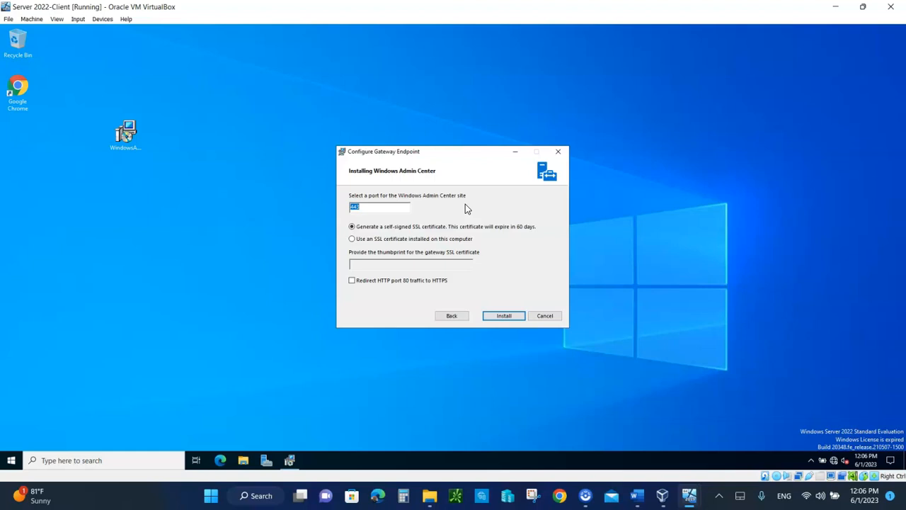
pyautogui.click(504, 315)
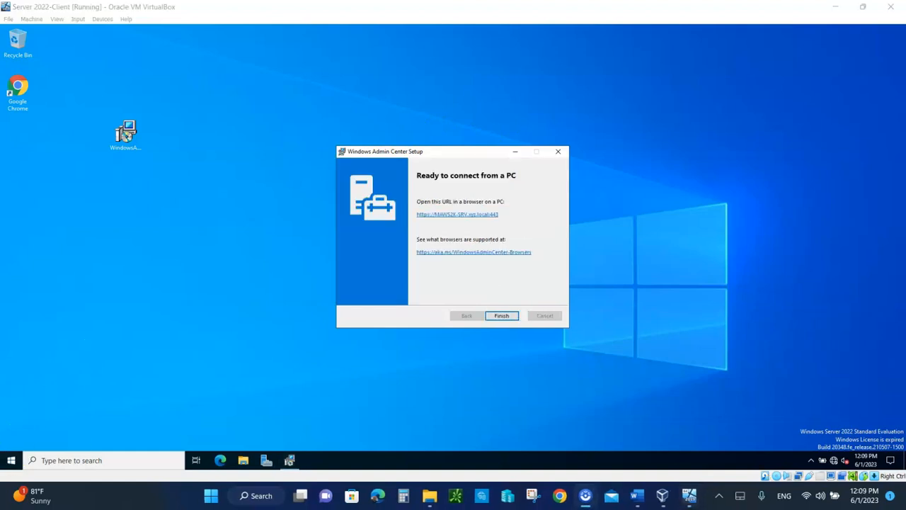
# Finish the setup, launch Google Chrome and maximize it on its welcome page
pyautogui.click(502, 316)
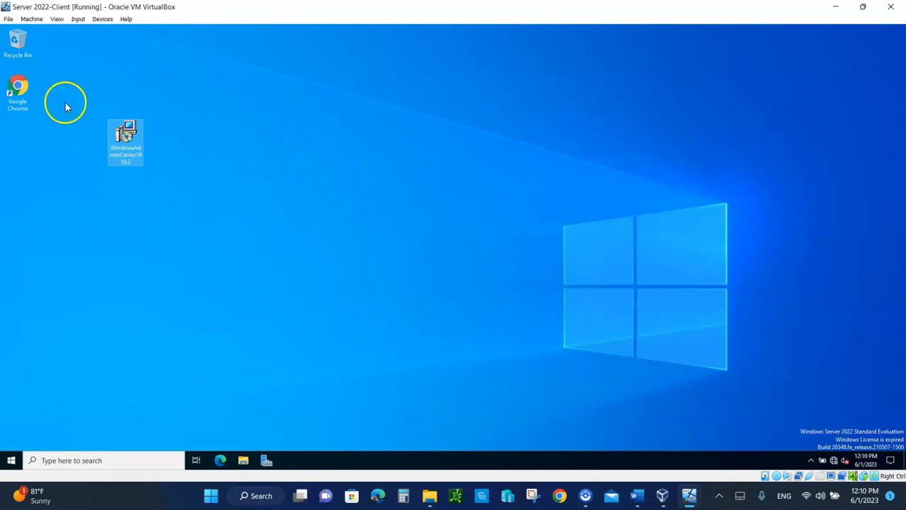
pyautogui.doubleClick(20, 90)
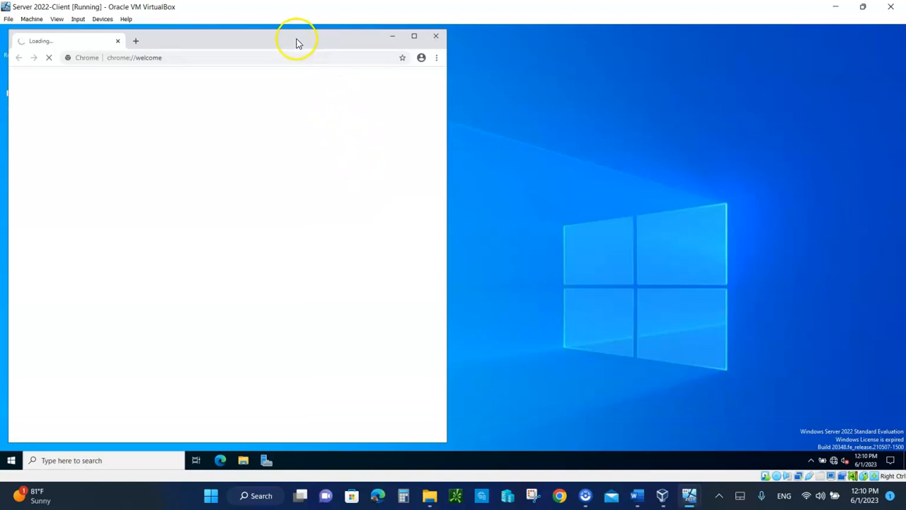
pyautogui.moveTo(297, 38)
pyautogui.mouseDown()
pyautogui.moveTo(540, 105)
pyautogui.moveTo(572, 45)
pyautogui.mouseUp()
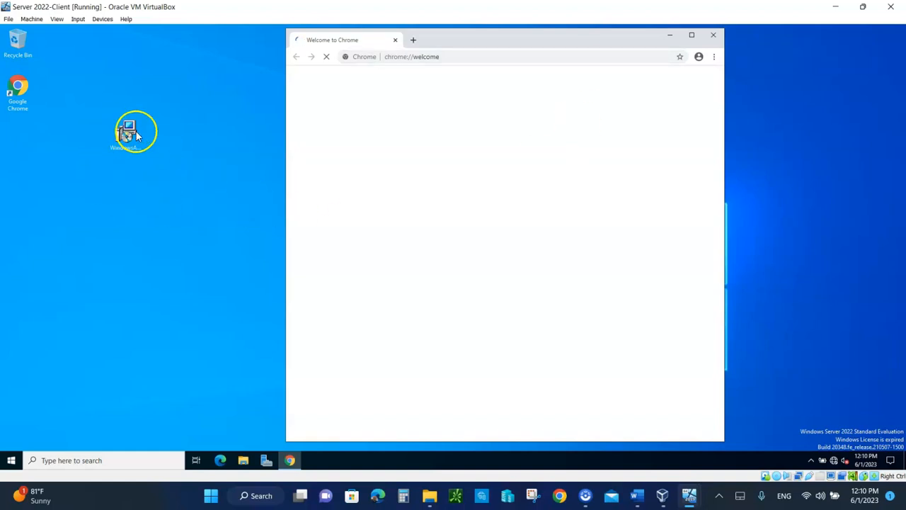
pyautogui.click(19, 89)
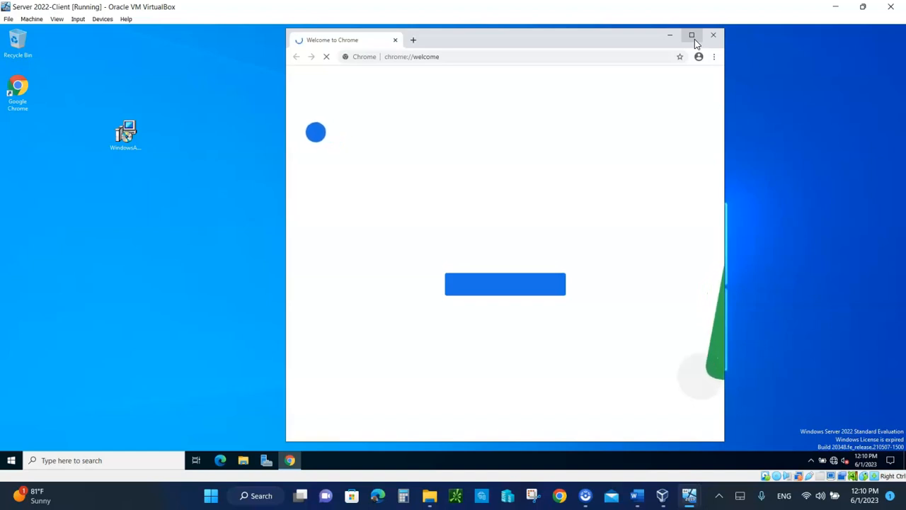
pyautogui.click(692, 35)
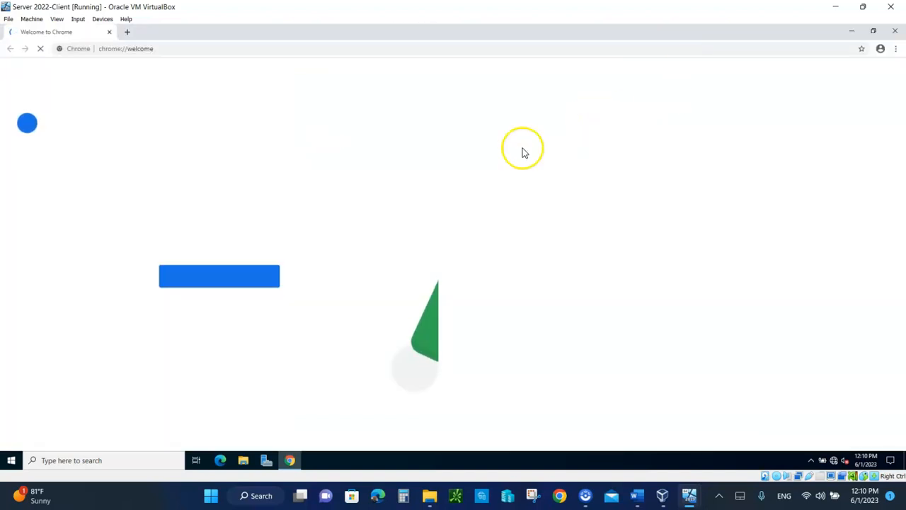
# Shrink the VM window, then make it fill the display again
pyautogui.click(863, 7)
pyautogui.moveTo(391, 9)
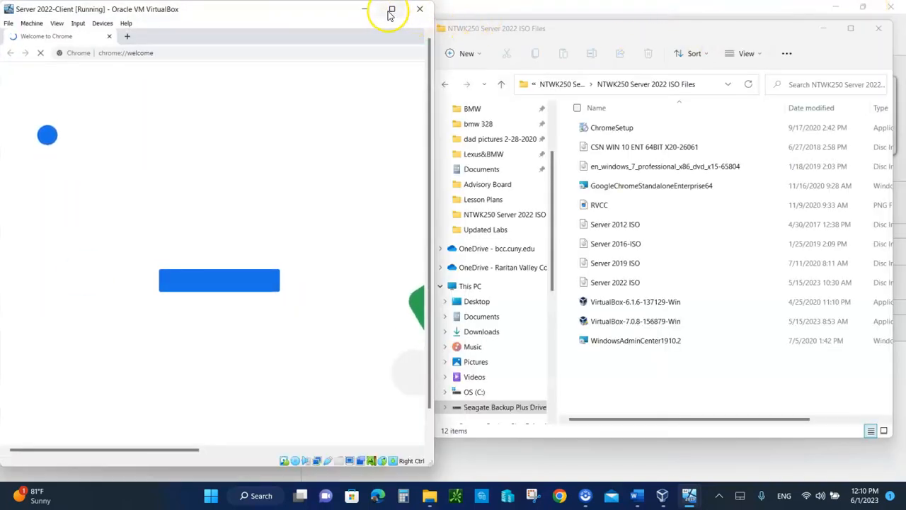
pyautogui.doubleClick(396, 15)
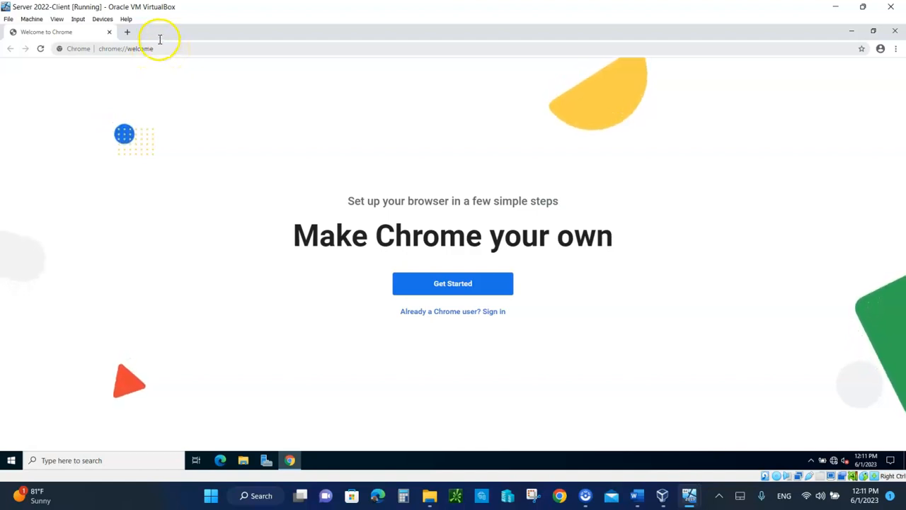
# Resize the VM window, dismiss the Mail toast and maximize the VM again
pyautogui.click(863, 7)
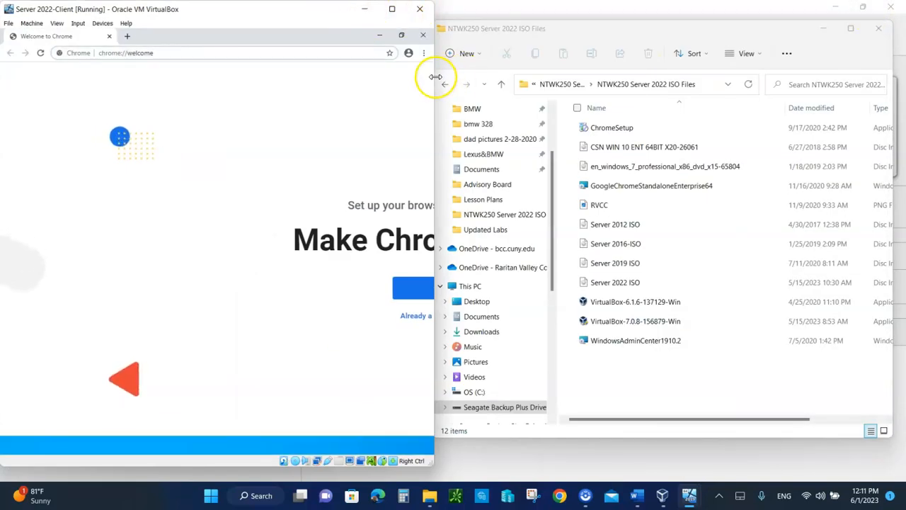
pyautogui.moveTo(436, 84); pyautogui.dragTo(728, 84)
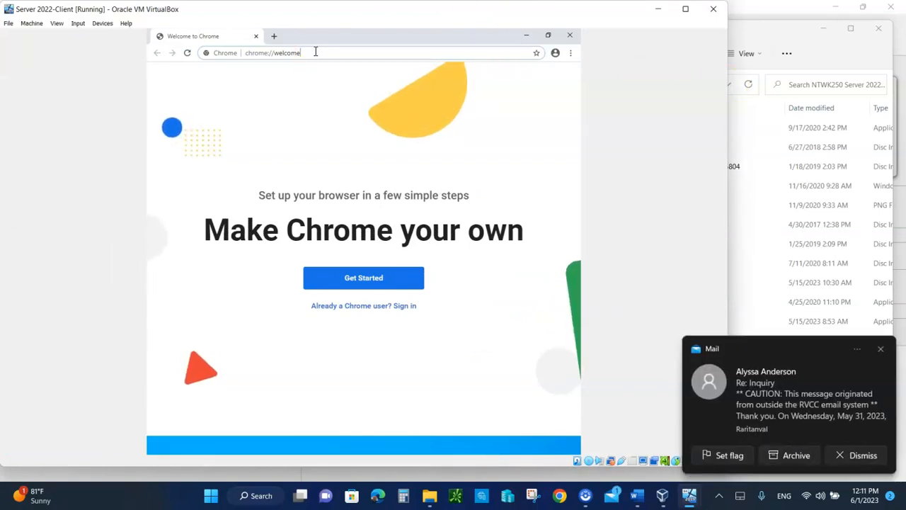
pyautogui.click(857, 455)
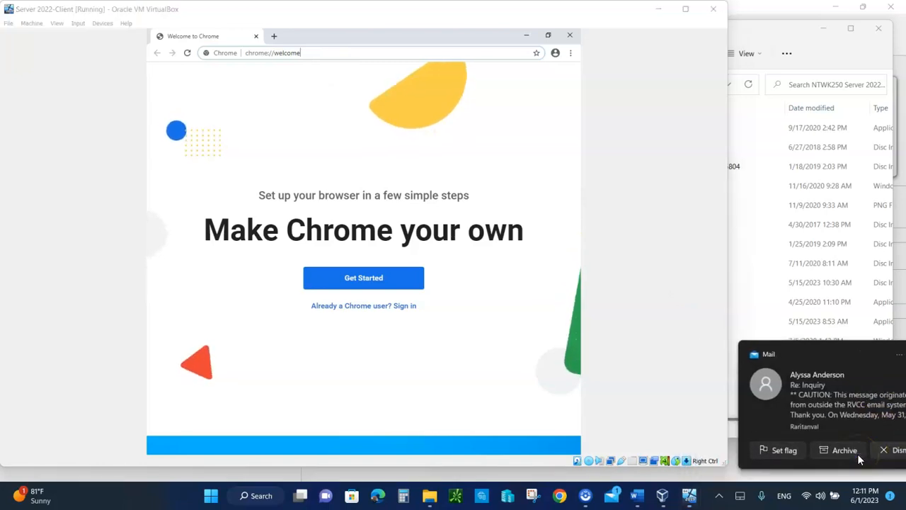
pyautogui.click(686, 9)
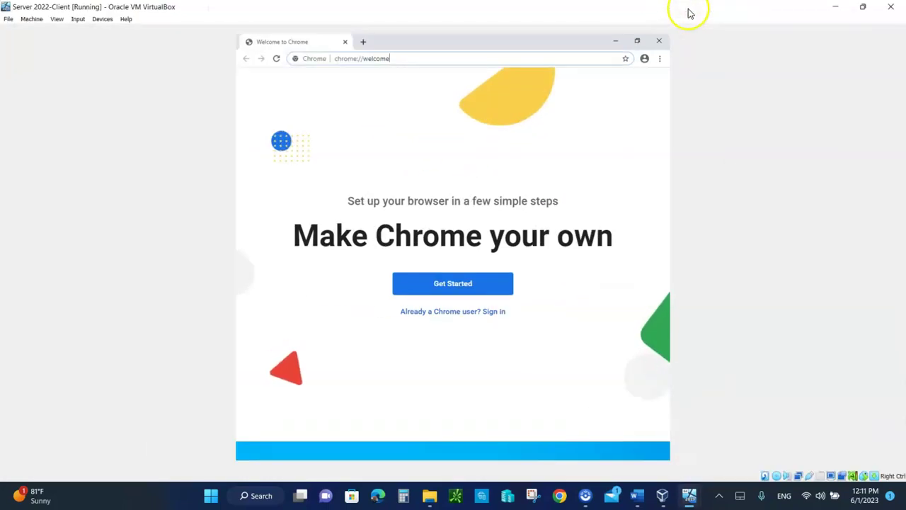
pyautogui.click(425, 58)
pyautogui.press('BackSpace')
pyautogui.press('BackSpace')
pyautogui.press('BackSpace')
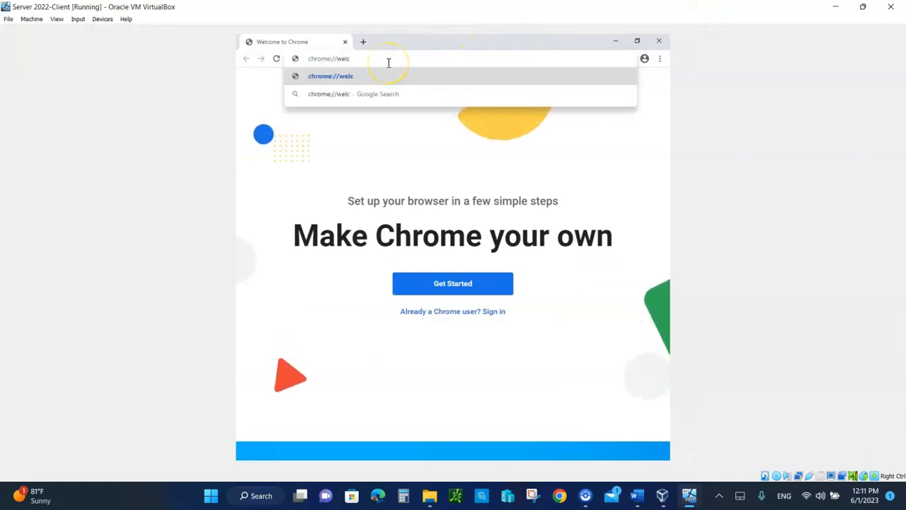
pyautogui.press('BackSpace')
pyautogui.press('BackSpace')
pyautogui.press('BackSpace')
pyautogui.press('BackSpace')
pyautogui.press('BackSpace')
pyautogui.press('BackSpace')
pyautogui.press('BackSpace')
pyautogui.press('BackSpace')
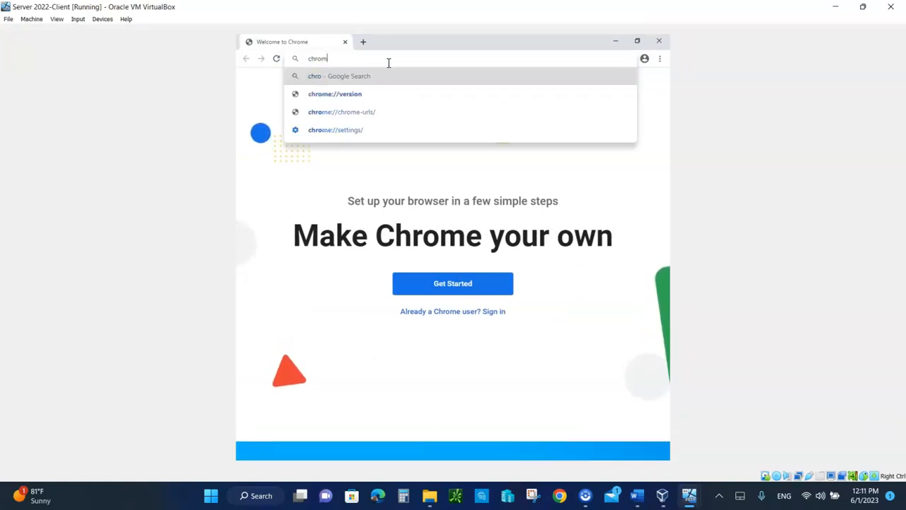
pyautogui.press('BackSpace')
pyautogui.press('BackSpace')
pyautogui.press('BackSpace')
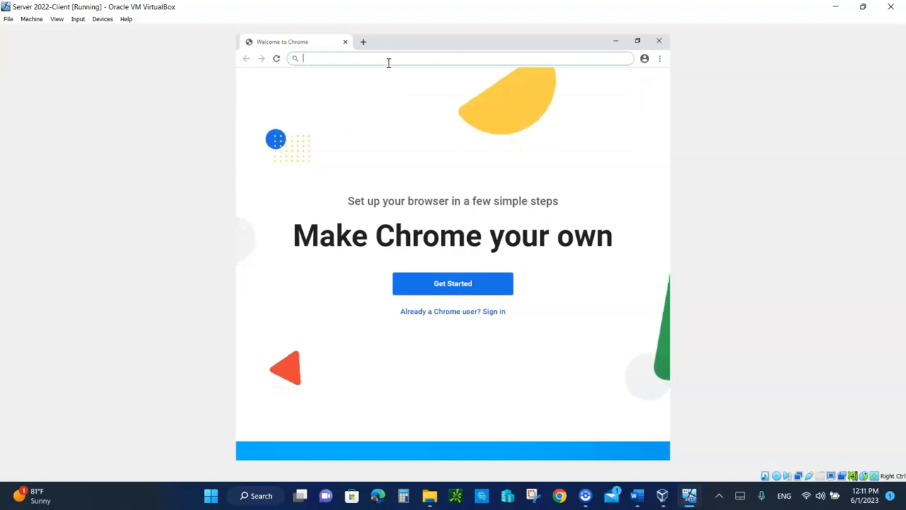
pyautogui.write('h')
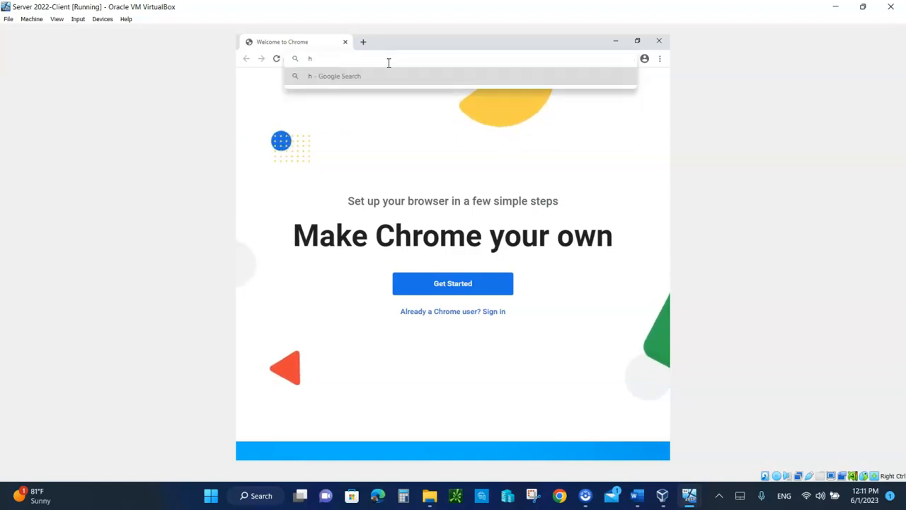
pyautogui.write('ttps')
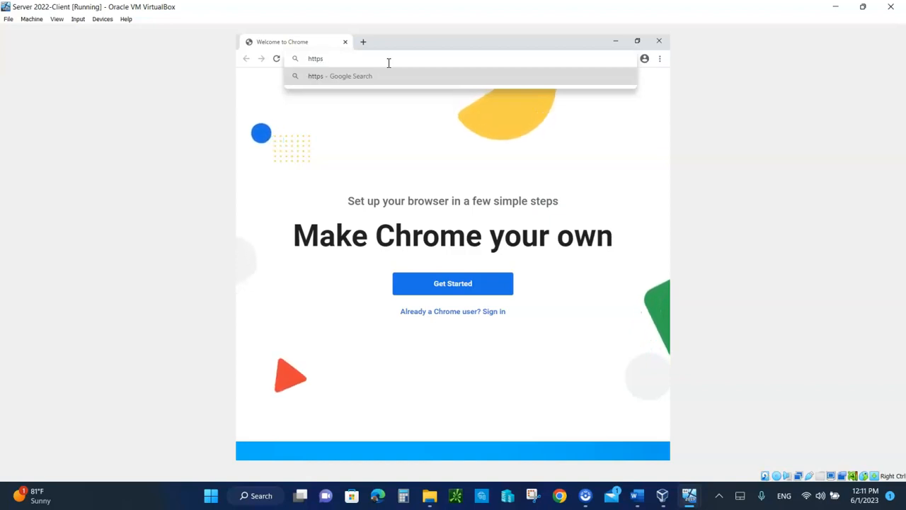
pyautogui.write('://')
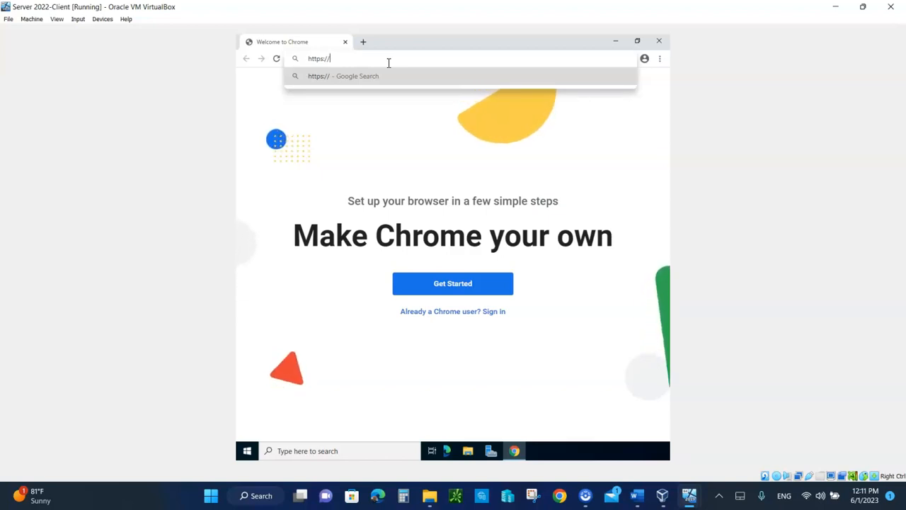
pyautogui.write('m')
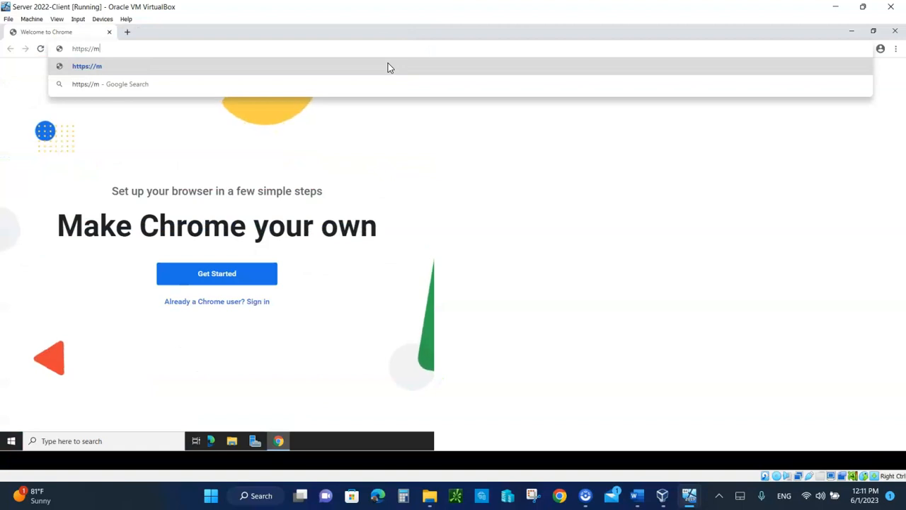
pyautogui.write('a')
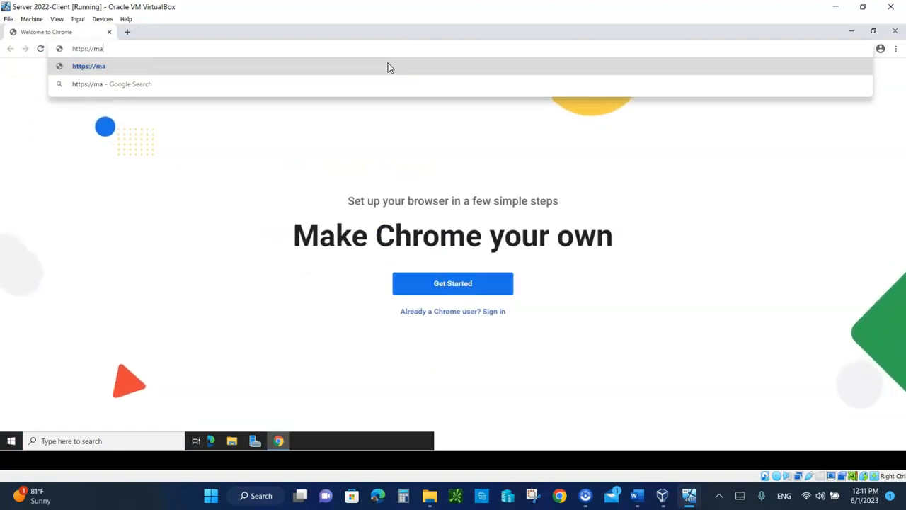
pyautogui.write('ws')
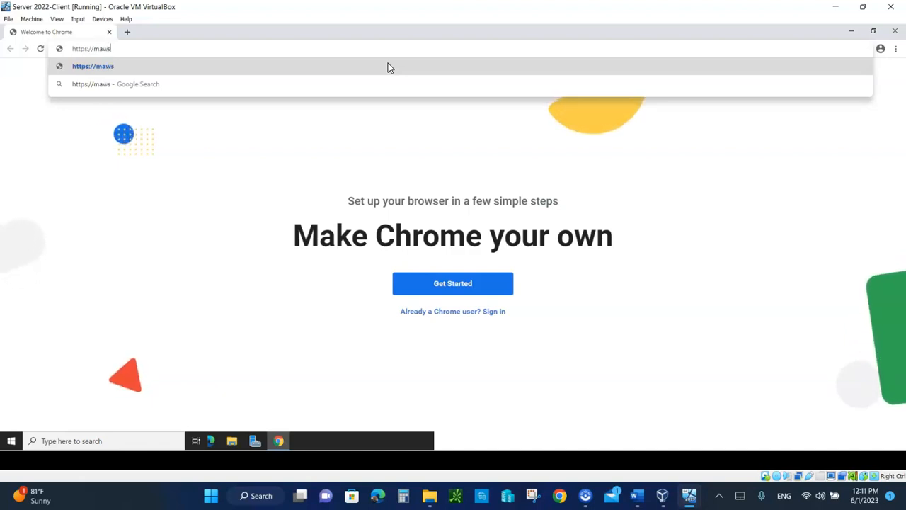
pyautogui.write('2k2')
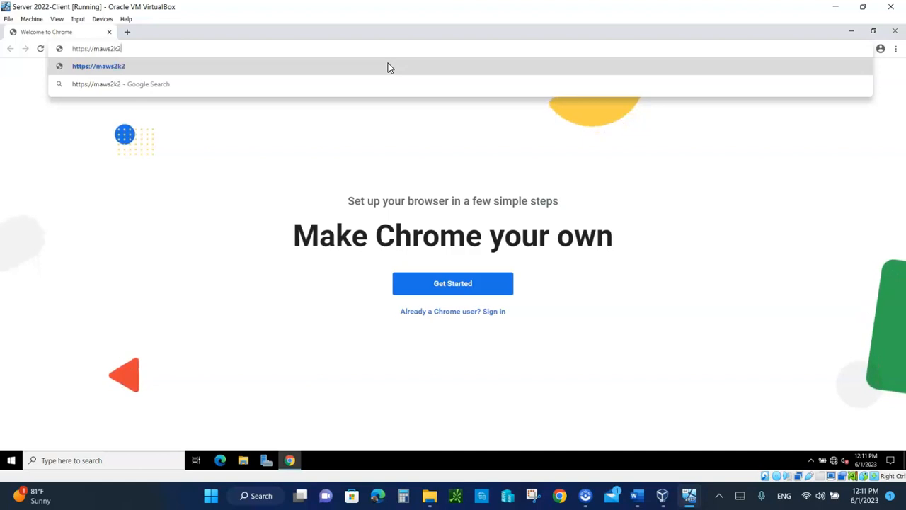
pyautogui.write('2')
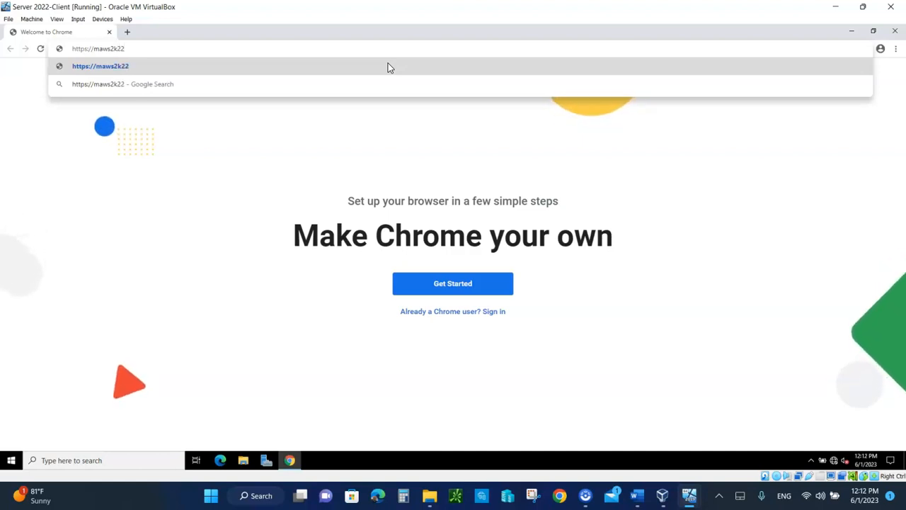
pyautogui.write('-srv')
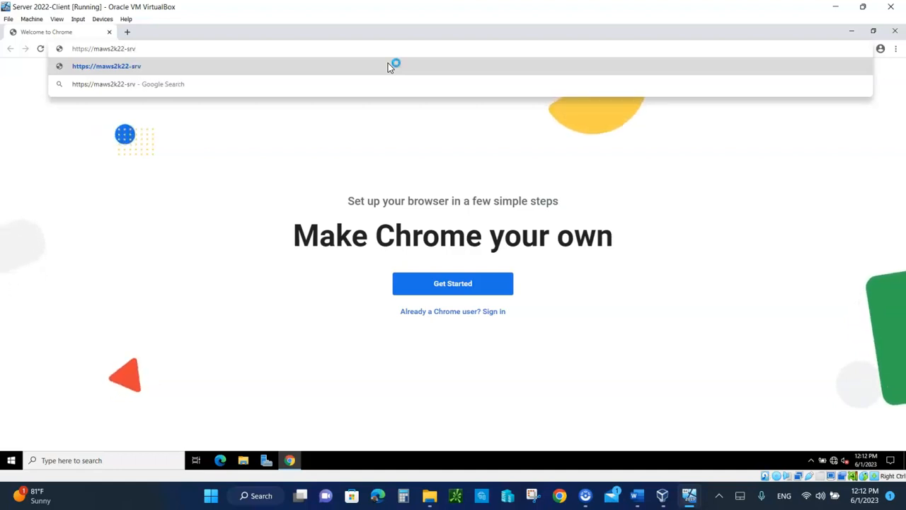
pyautogui.press('Return')
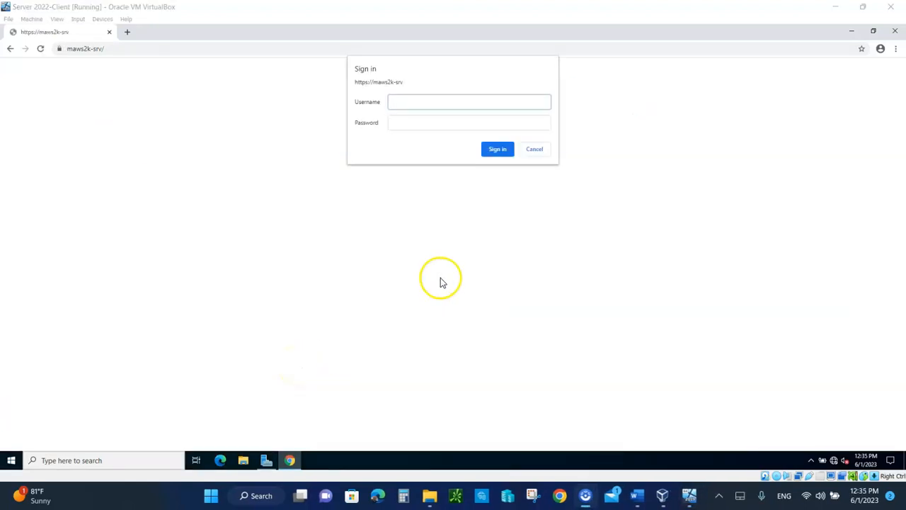
# Check the server's domain name in Server Manager, then return to Chrome's sign-in prompt
pyautogui.click(68, 51)
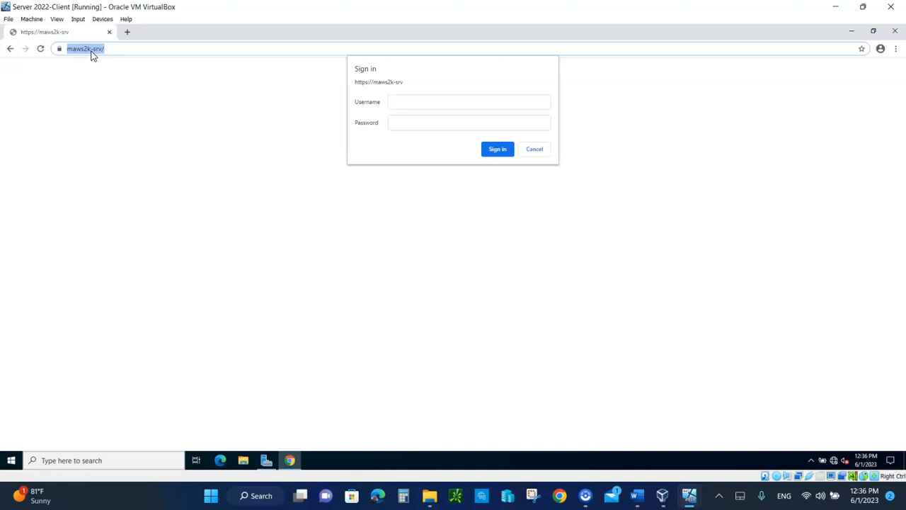
pyautogui.click(87, 48)
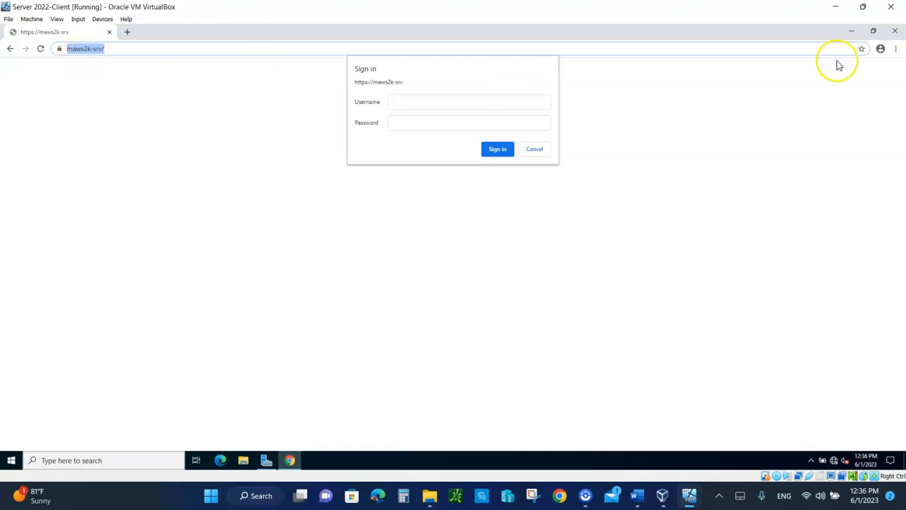
pyautogui.click(851, 30)
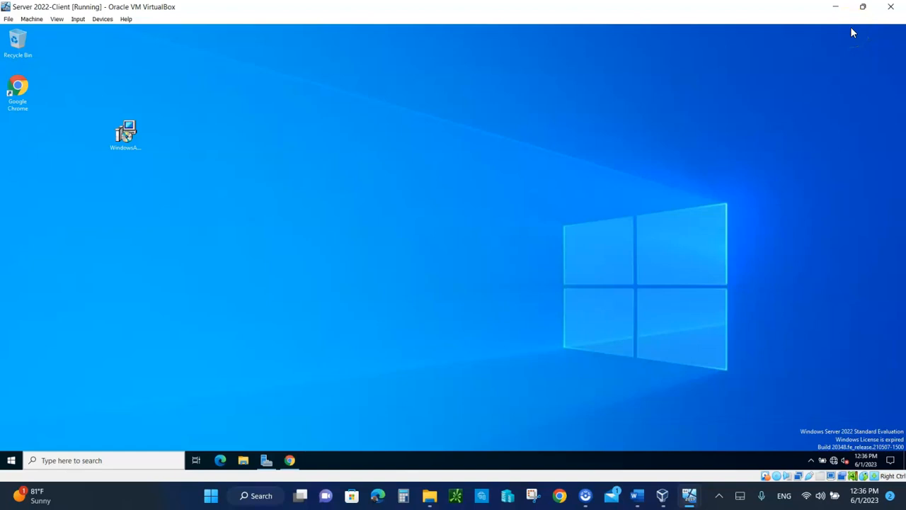
pyautogui.click(268, 461)
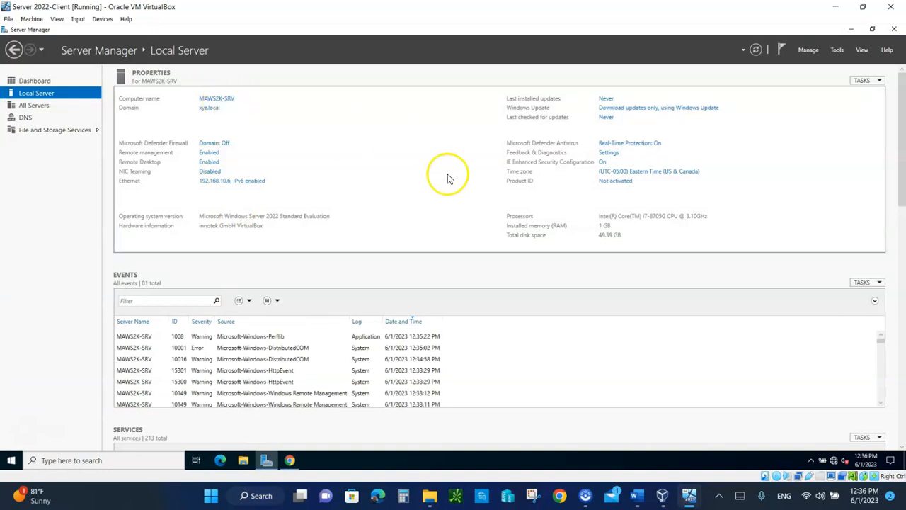
pyautogui.click(852, 31)
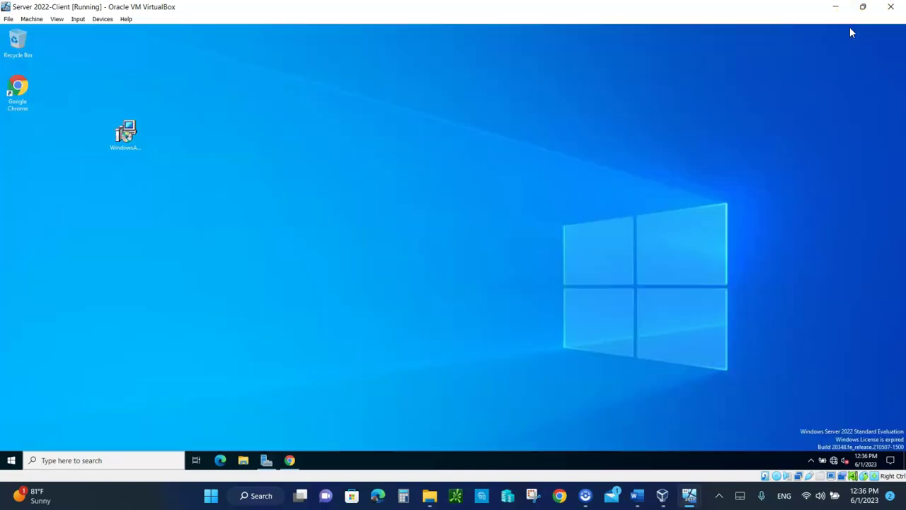
pyautogui.click(290, 461)
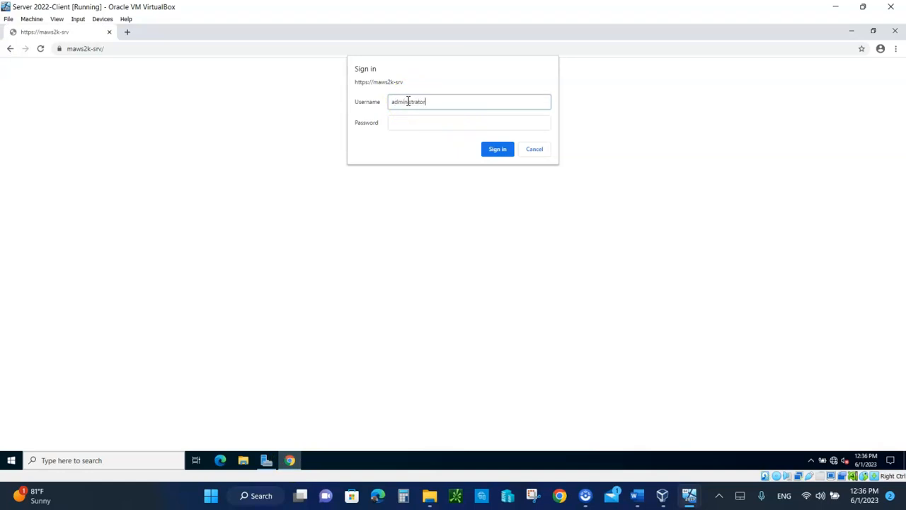
# Enter the password, save it in Chrome, and reach the All connections list
pyautogui.click(405, 122)
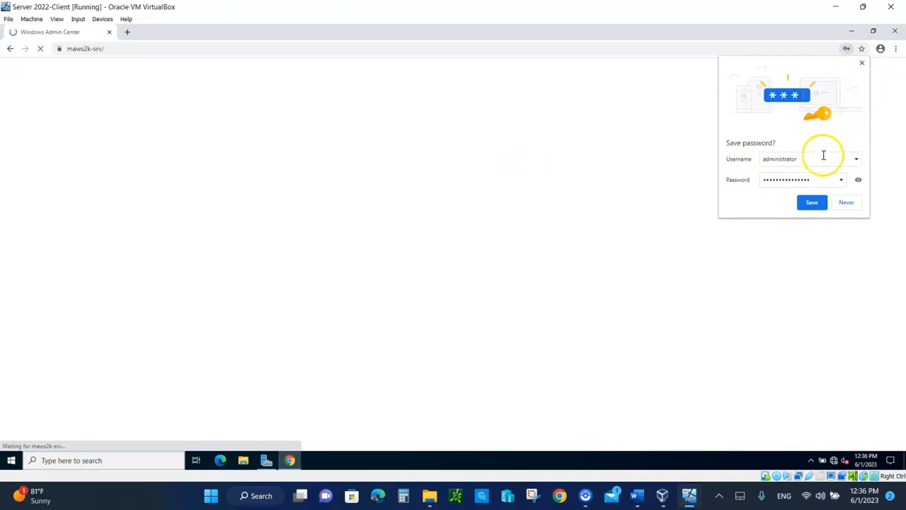
pyautogui.click(811, 202)
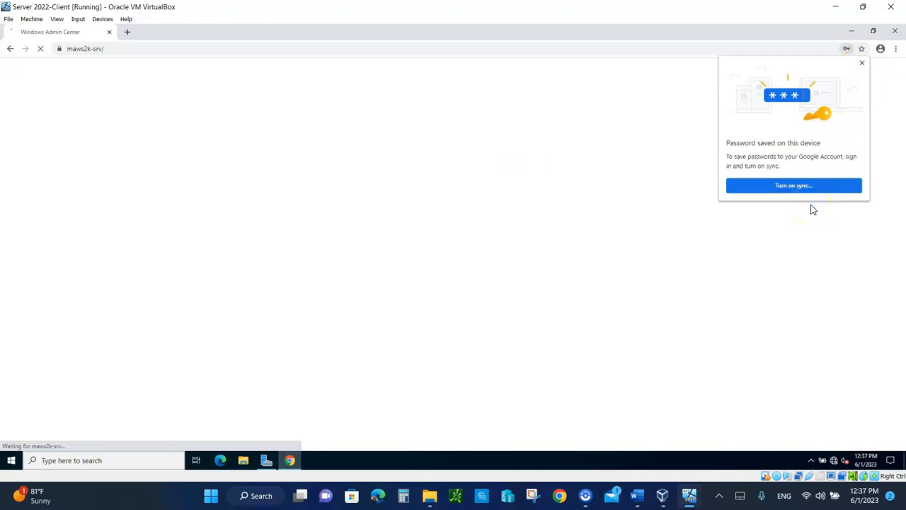
pyautogui.click(863, 65)
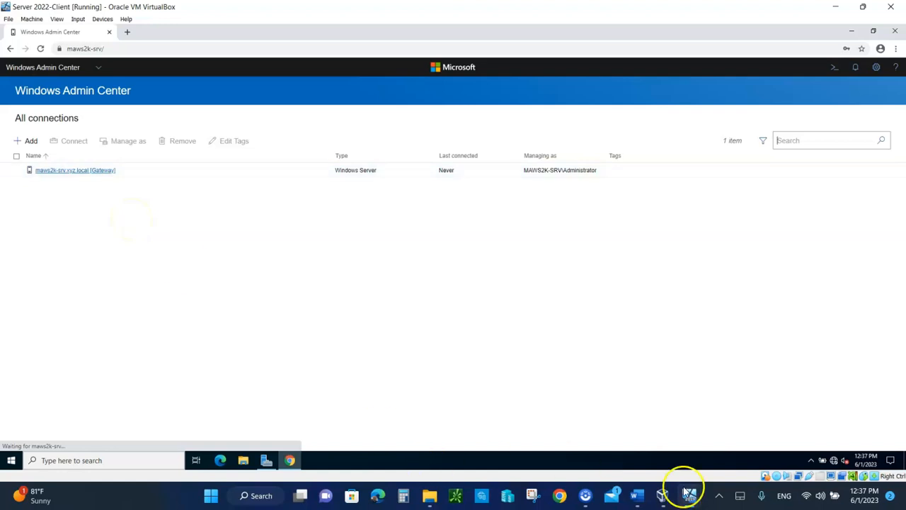
# Unlock the Domain Controller VM with Ctrl-Alt-Del and the password, then return to the Client VM
pyautogui.moveTo(689, 495)
pyautogui.click(623, 438)
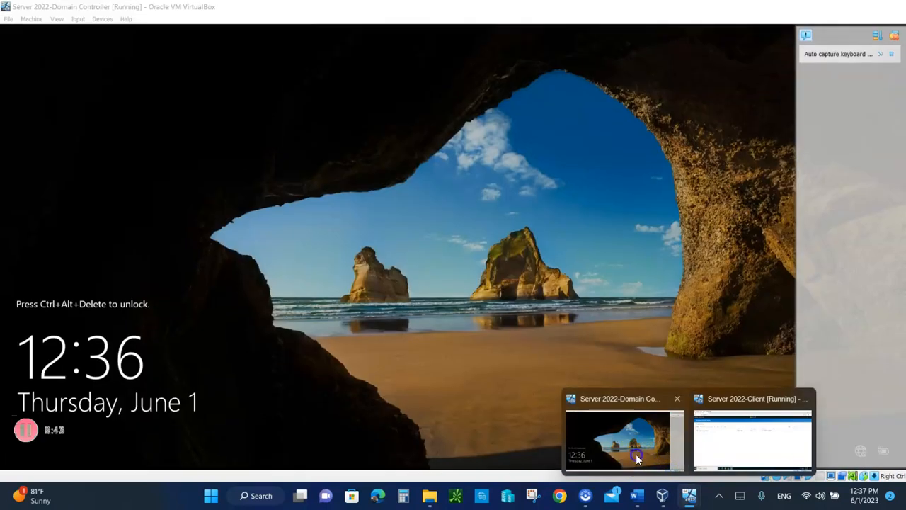
pyautogui.click(78, 19)
pyautogui.moveTo(106, 30)
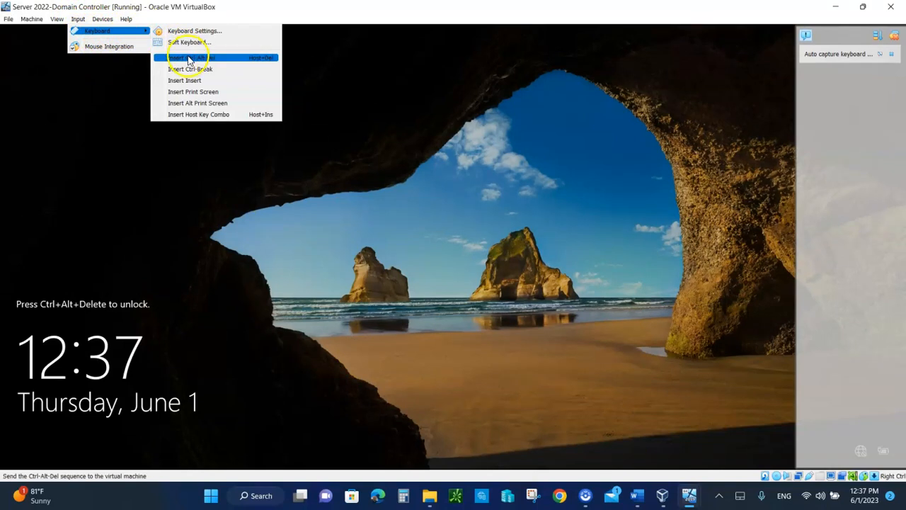
pyautogui.click(190, 58)
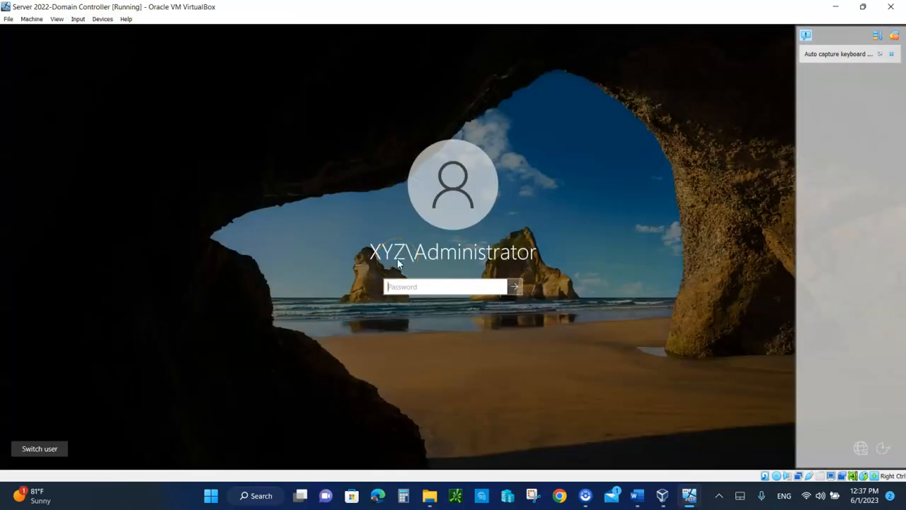
pyautogui.write('*****')
pyautogui.write('******')
pyautogui.write('****')
pyautogui.press('Return')
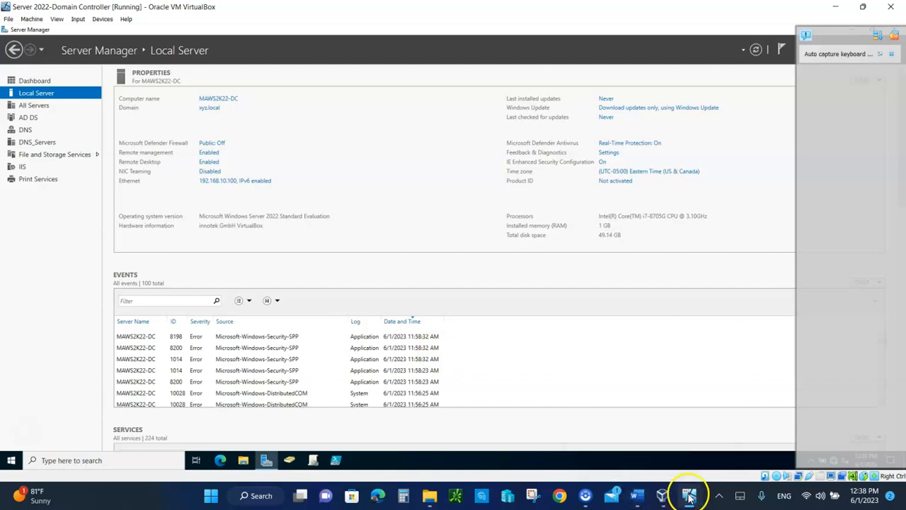
pyautogui.moveTo(689, 496)
pyautogui.click(750, 443)
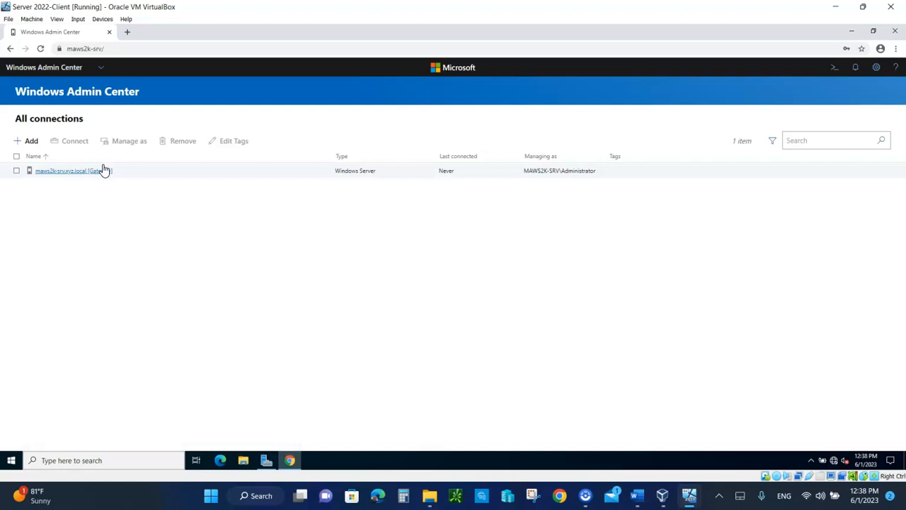
# Start adding a Windows Server connection so the server name form shows
pyautogui.click(20, 141)
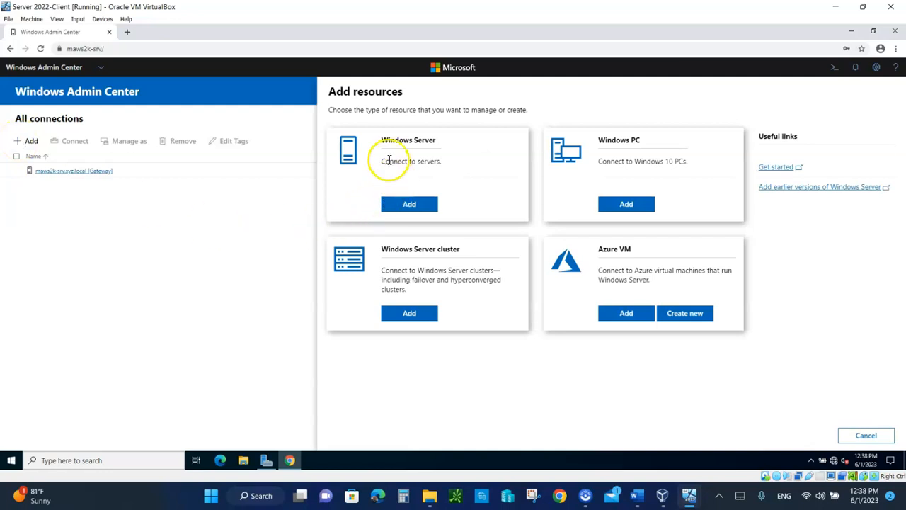
pyautogui.click(409, 204)
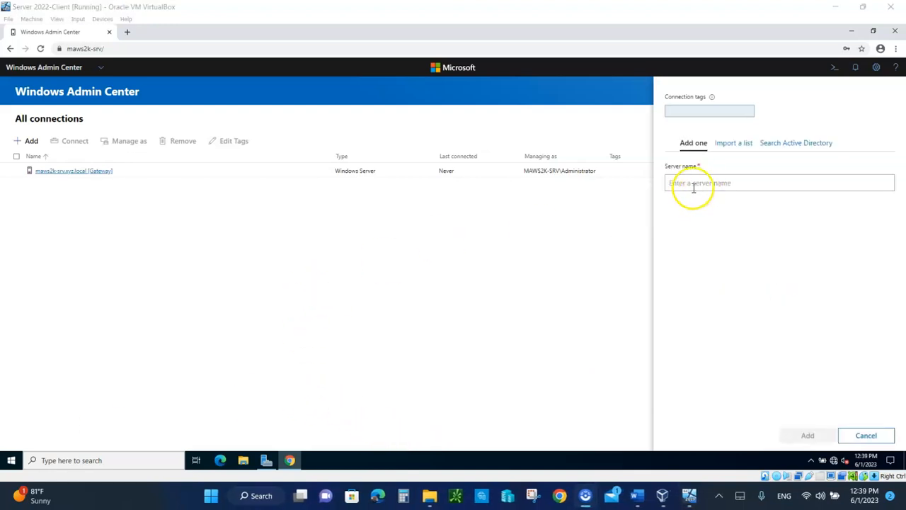
# Enter maws2k22-dc.xyz.local as the server name and add it to the connections list
pyautogui.click(688, 182)
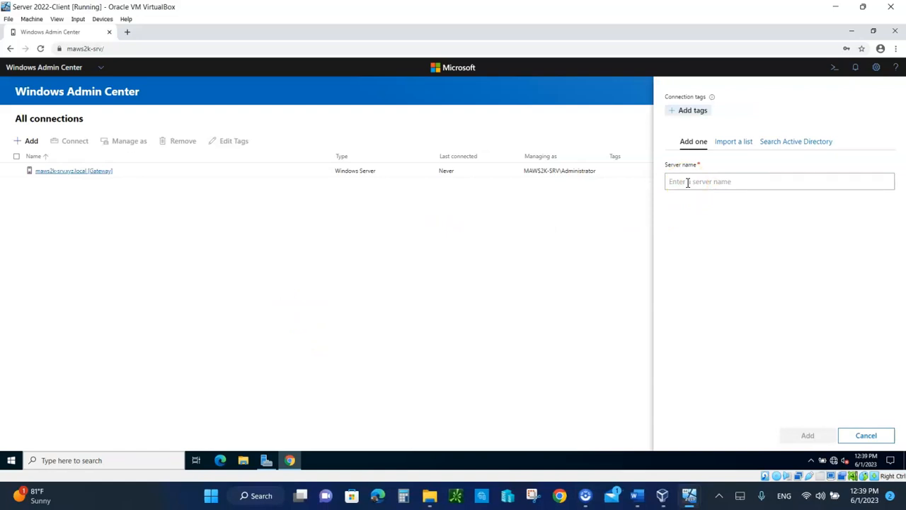
pyautogui.write('ma')
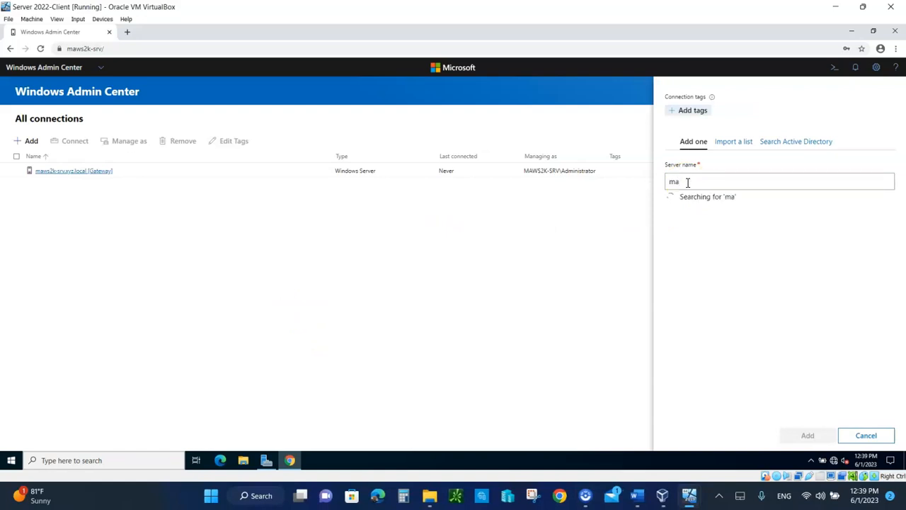
pyautogui.write('ws2')
pyautogui.write('k22-d')
pyautogui.write('c')
pyautogui.write('.x')
pyautogui.write('yz.loc')
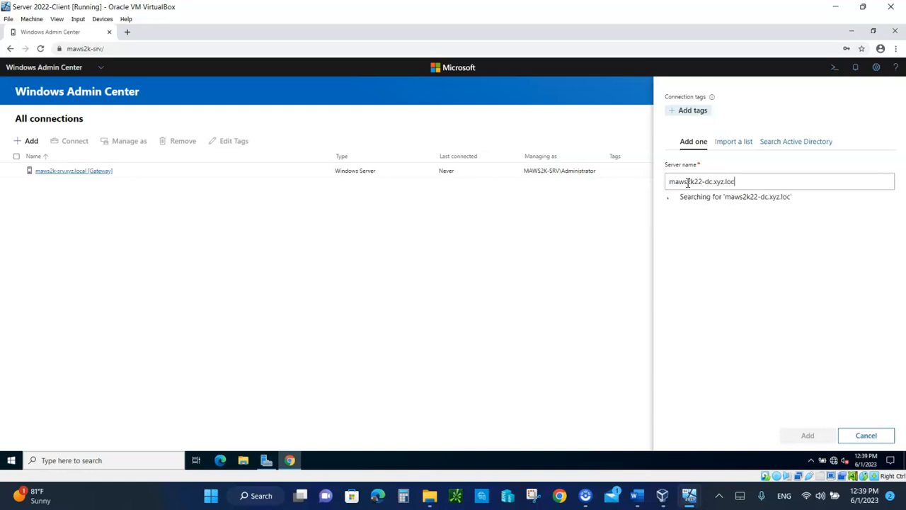
pyautogui.write('al')
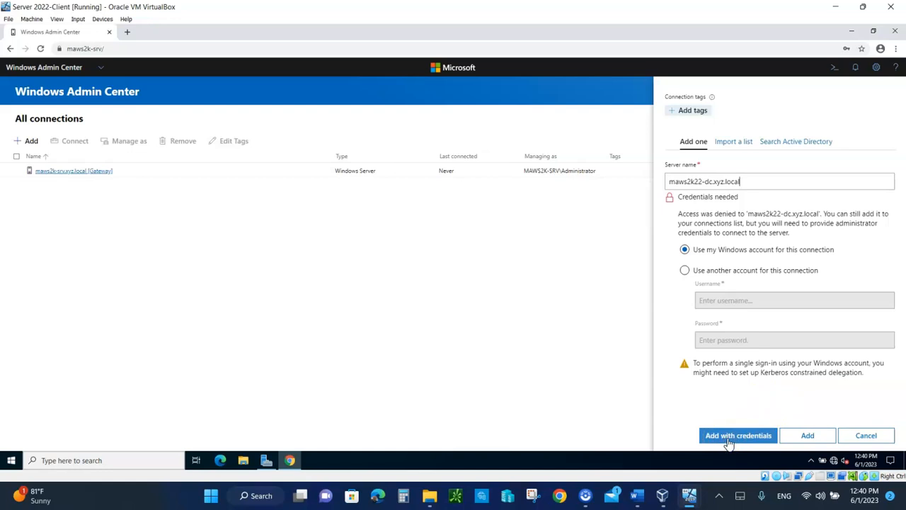
pyautogui.click(729, 439)
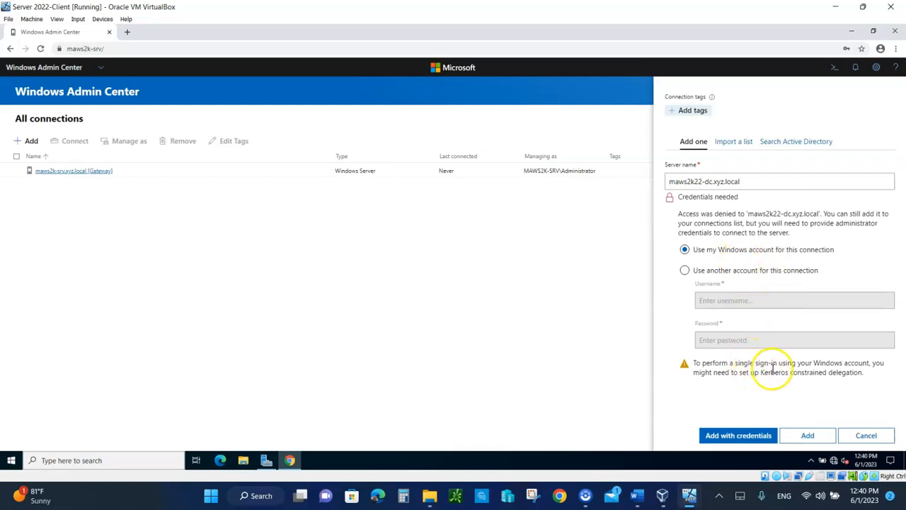
pyautogui.click(812, 438)
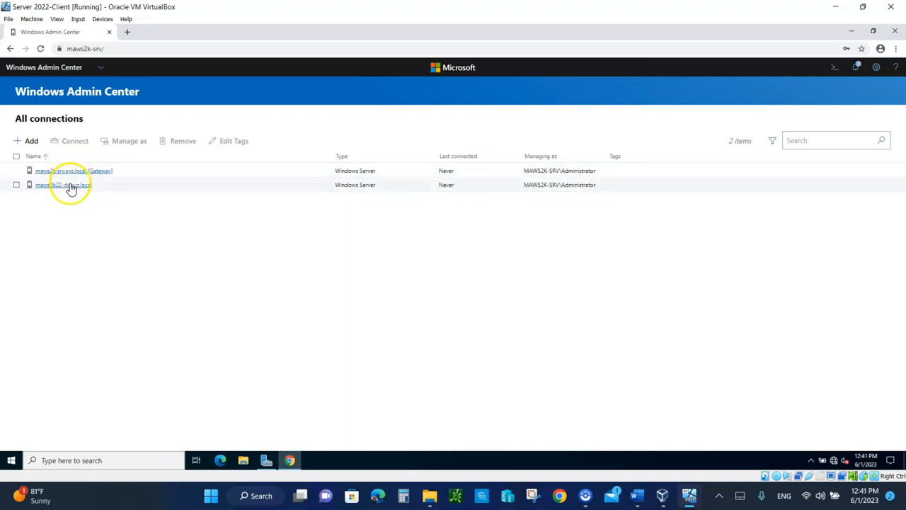
# Connect to maws2k22-dc.xyz.local, first attempting the default credentials for all connections
pyautogui.click(17, 184)
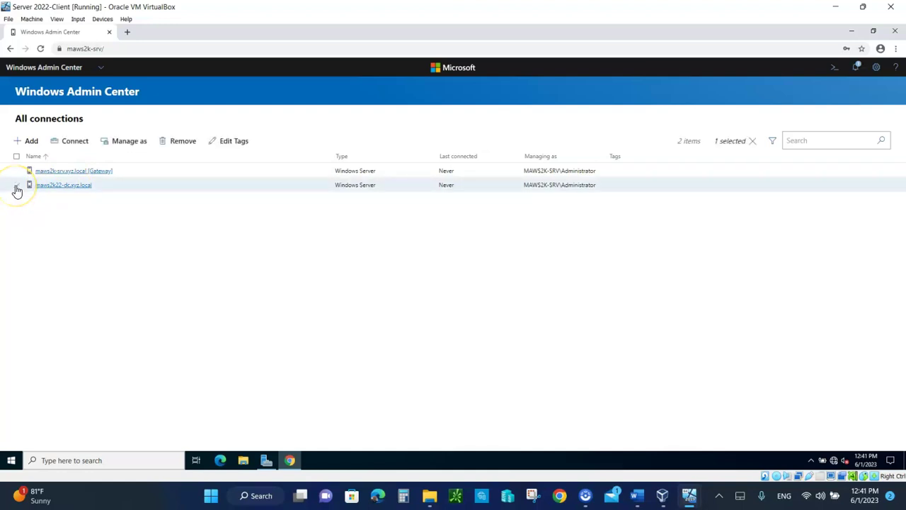
pyautogui.click(69, 144)
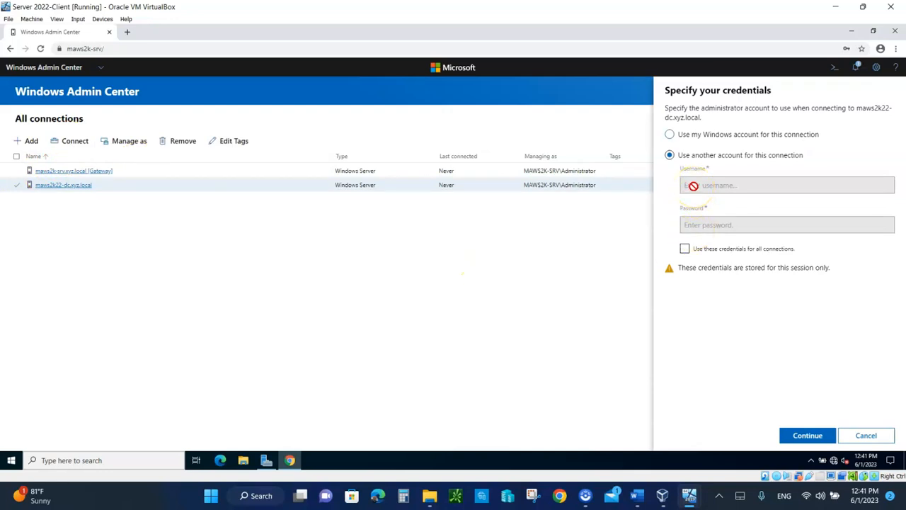
pyautogui.click(703, 190)
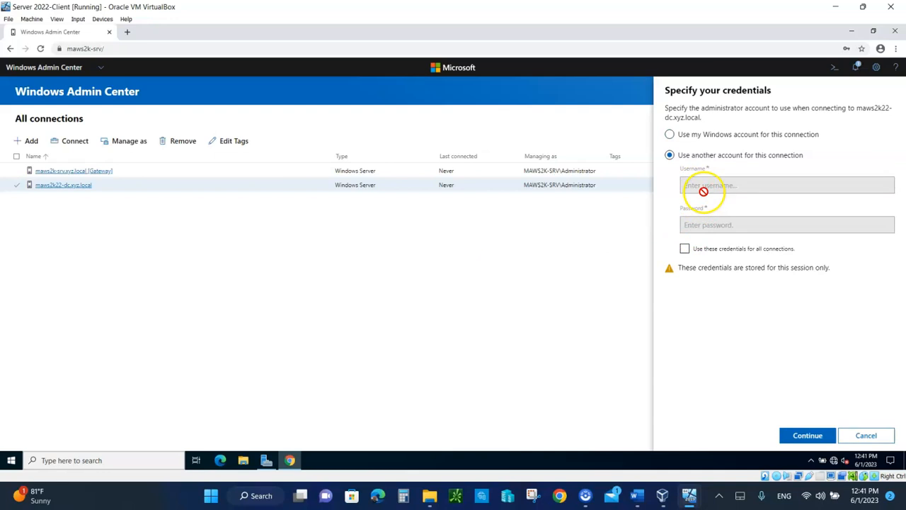
pyautogui.click(684, 248)
pyautogui.click(708, 185)
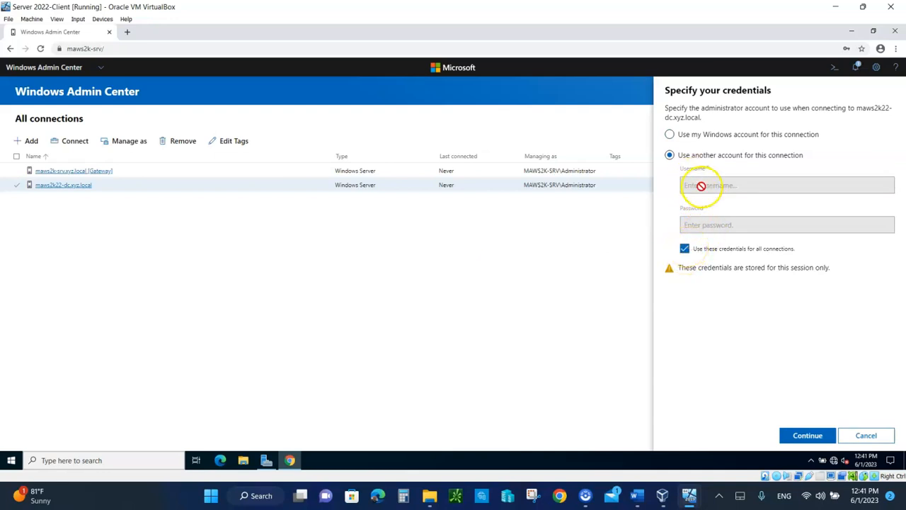
pyautogui.click(792, 414)
pyautogui.click(807, 434)
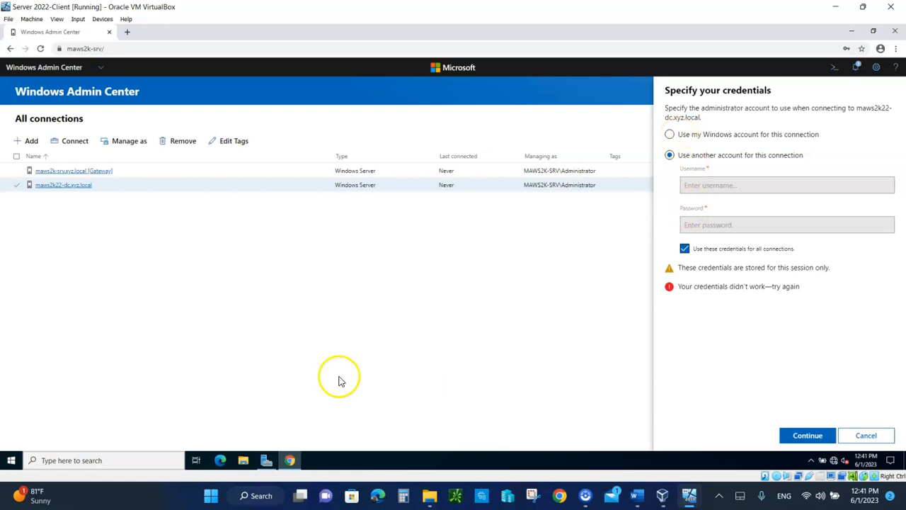
# Connect with a separate administrator username and password, then save it in the browser
pyautogui.click(670, 154)
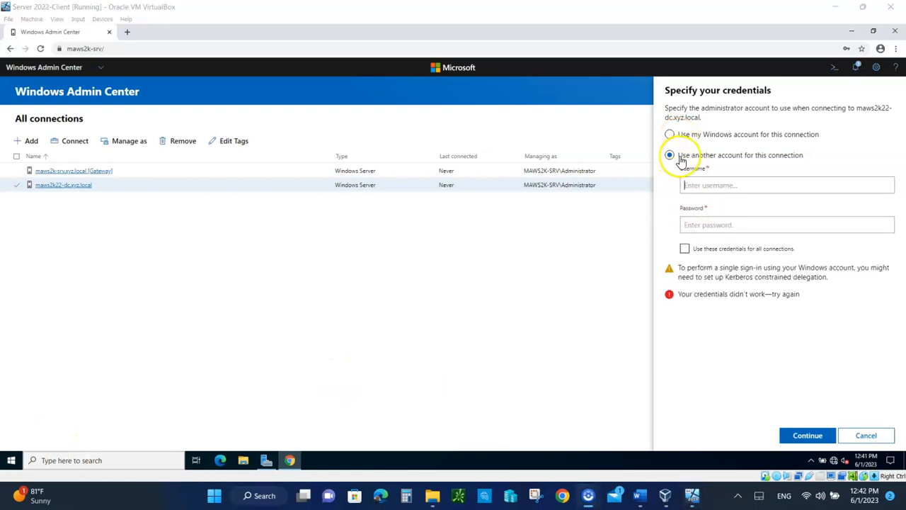
pyautogui.click(699, 184)
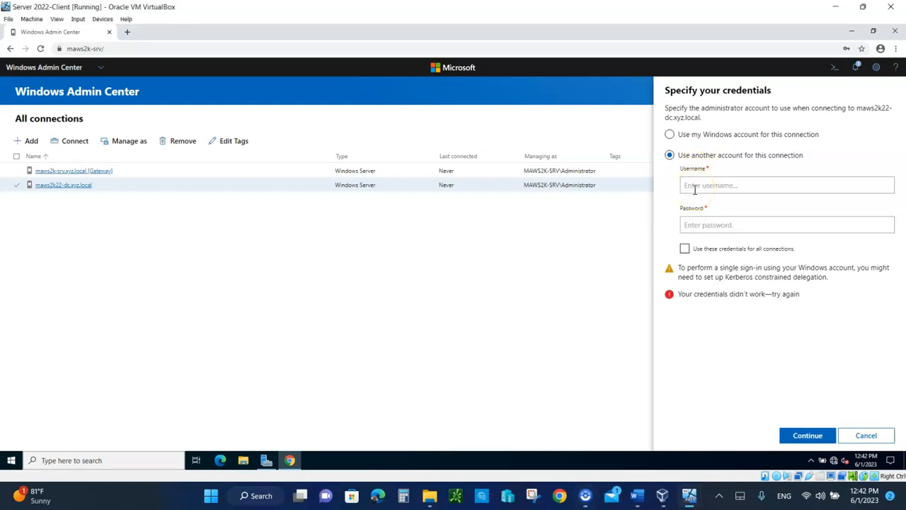
pyautogui.write('administ')
pyautogui.write('rator')
pyautogui.click(706, 225)
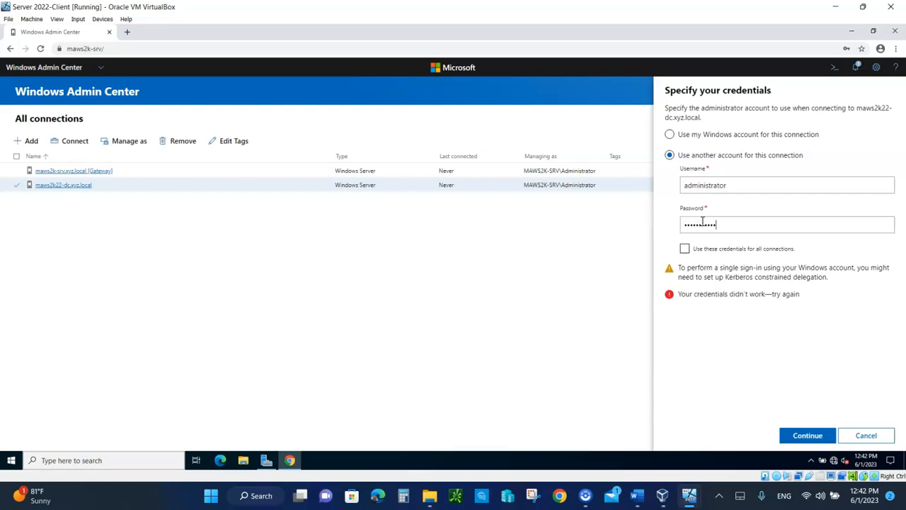
pyautogui.click(808, 435)
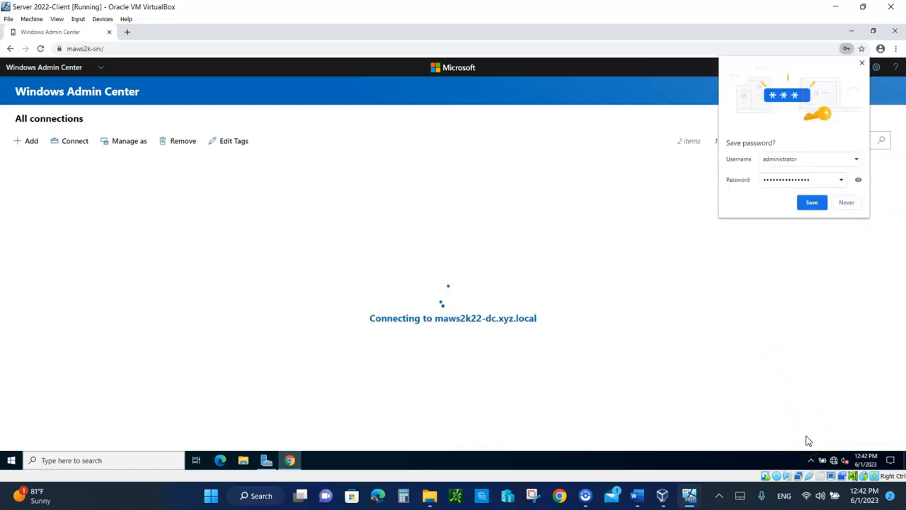
pyautogui.click(812, 202)
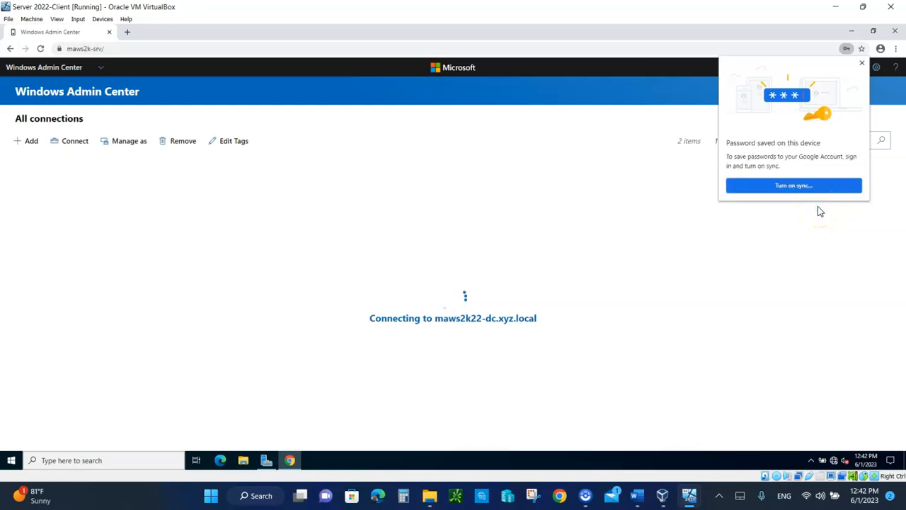
pyautogui.click(863, 64)
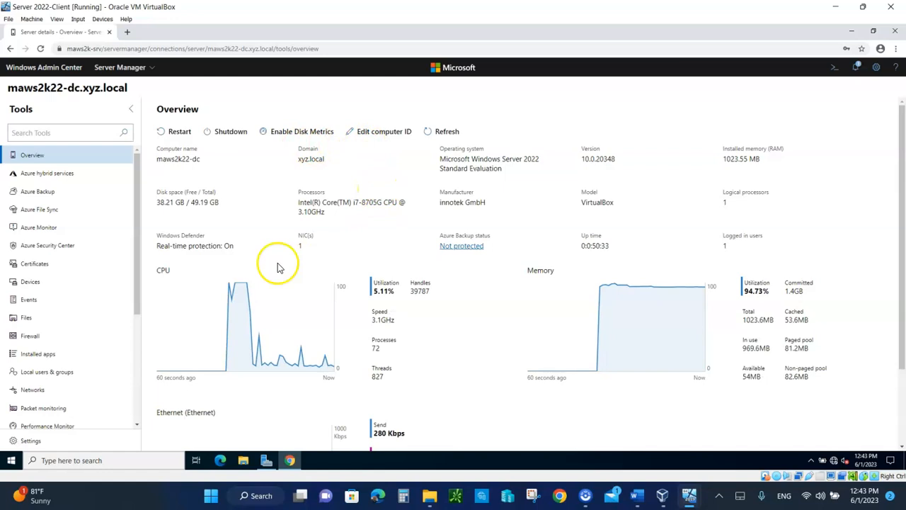
pyautogui.scroll(-3, 280, 269)
pyautogui.scroll(-5, 80, 266)
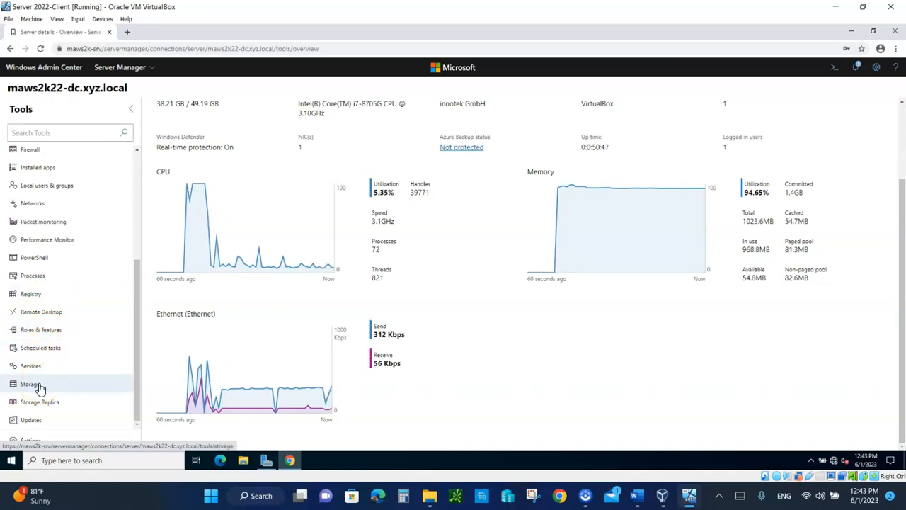
# View the domain controller's Storage disks, then its Installed apps list
pyautogui.click(40, 387)
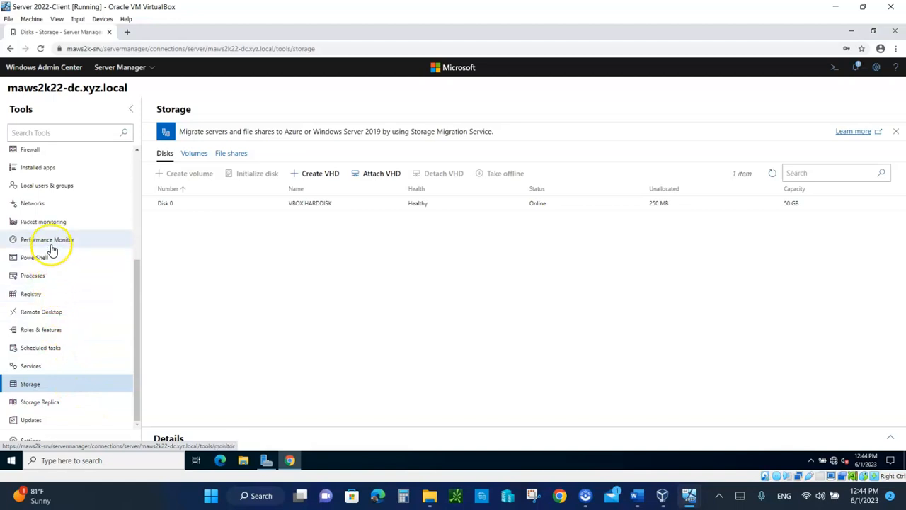
pyautogui.click(36, 170)
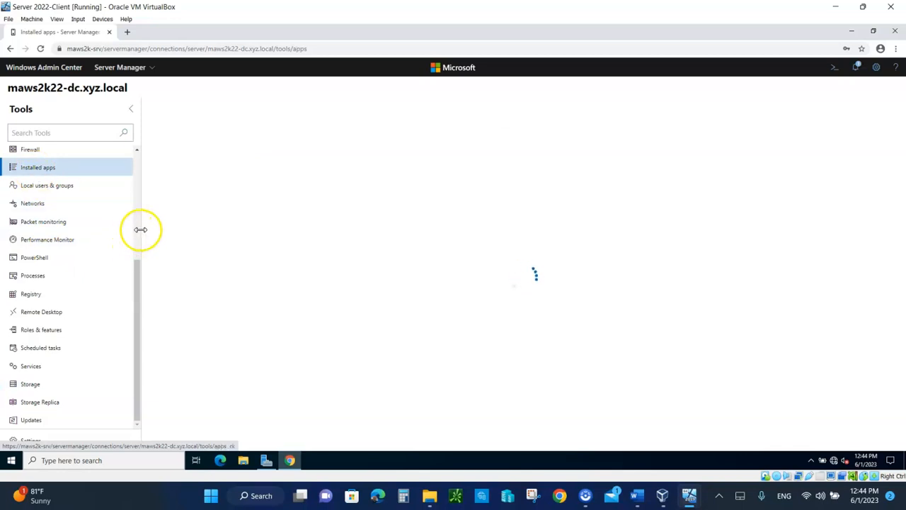
pyautogui.scroll(5, 136, 234)
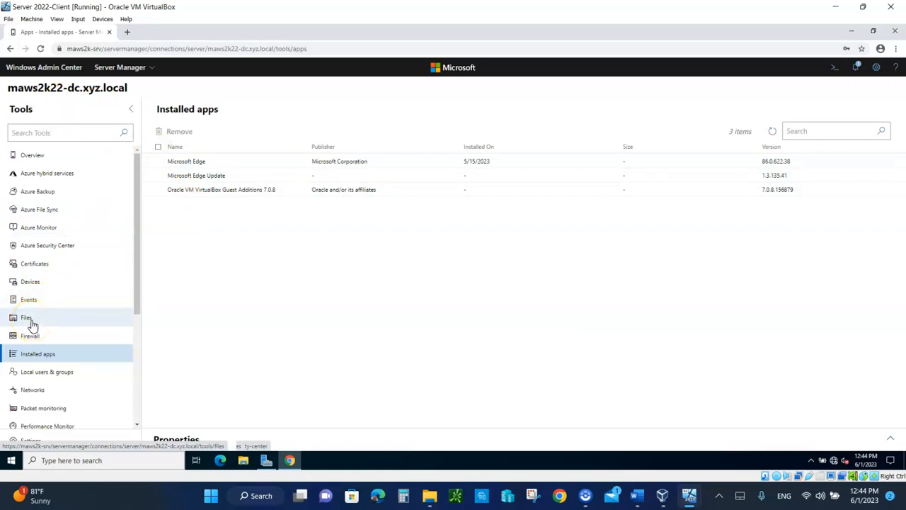
# Browse the server's Files to NOS Volume (E:) and into the Demo folder holding DemoText.txt
pyautogui.click(31, 320)
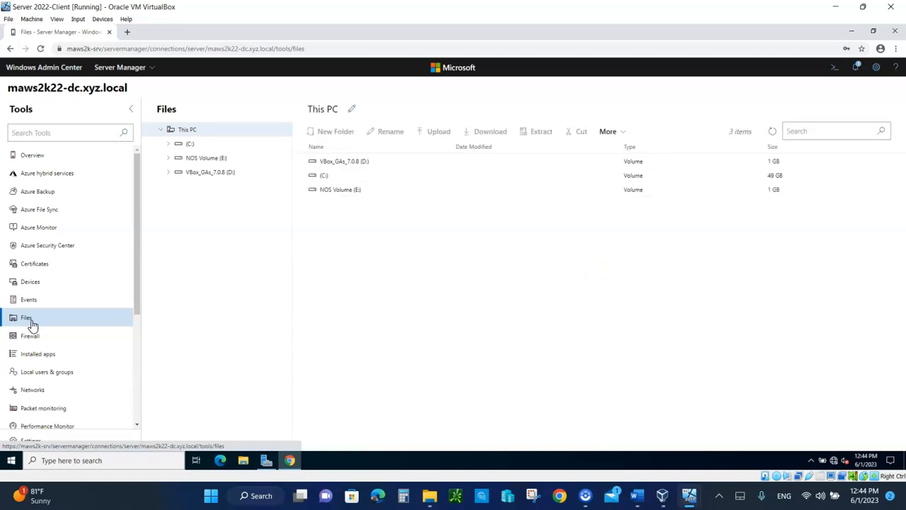
pyautogui.click(205, 158)
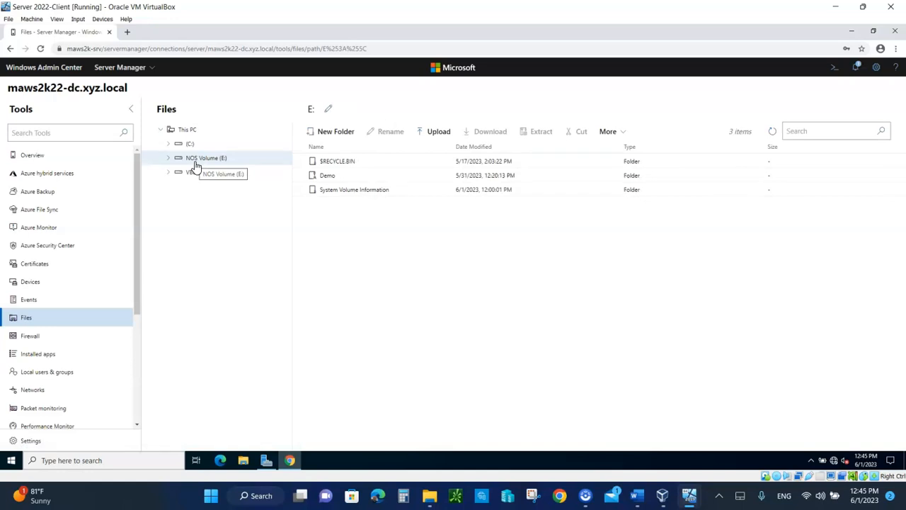
pyautogui.rightClick(356, 230)
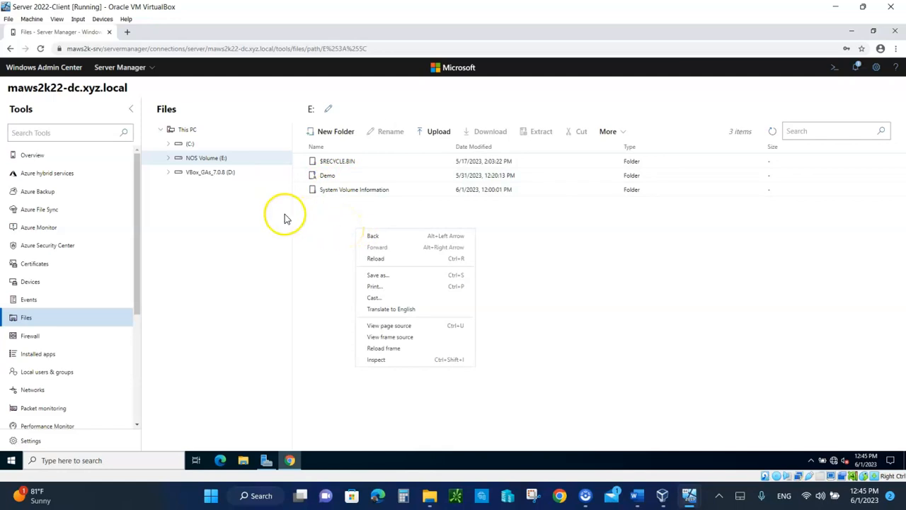
pyautogui.click(168, 158)
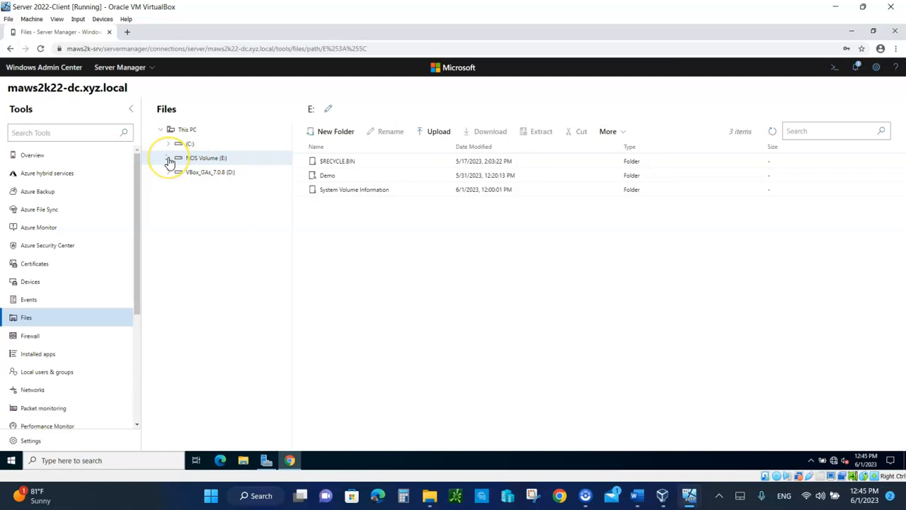
pyautogui.click(169, 158)
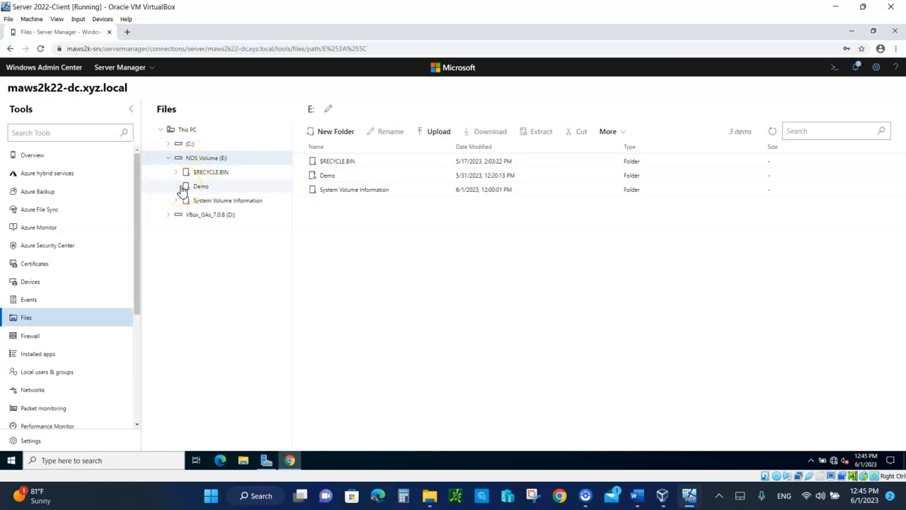
pyautogui.click(201, 187)
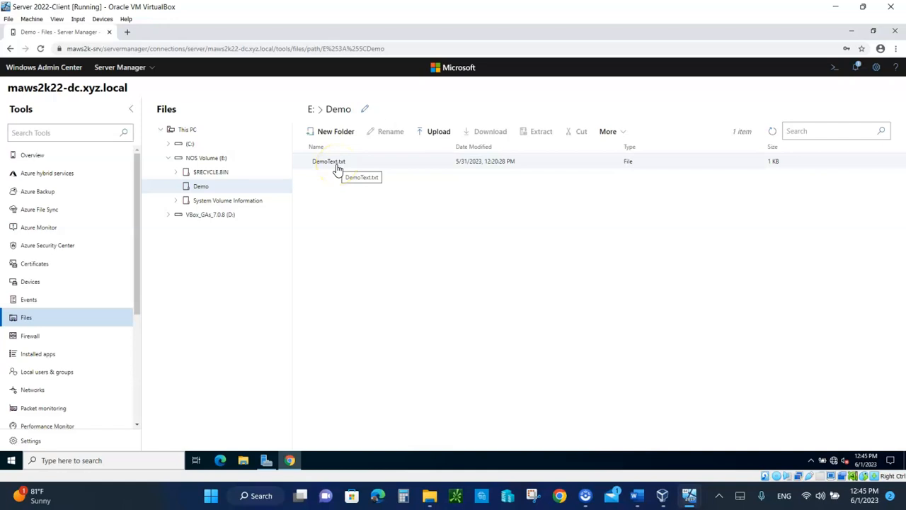
# Create a new folder named TEST inside E:\Demo and submit it
pyautogui.click(316, 134)
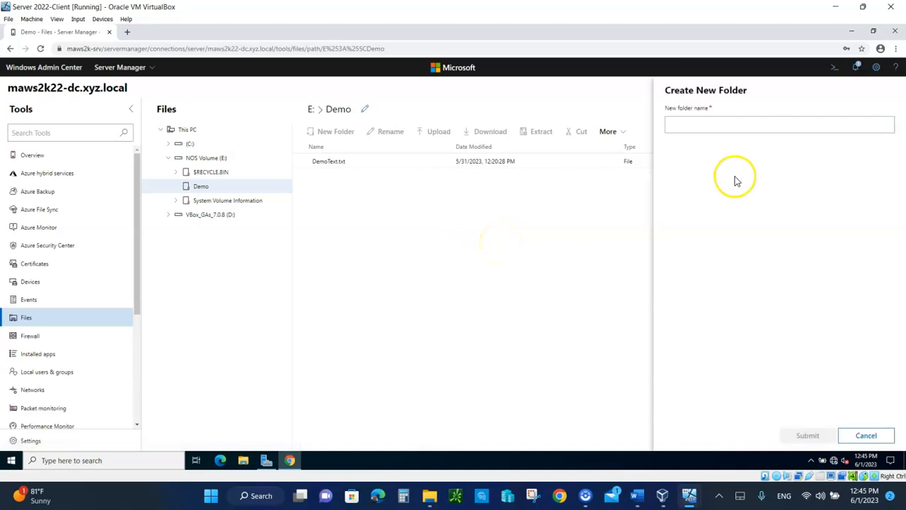
pyautogui.click(684, 127)
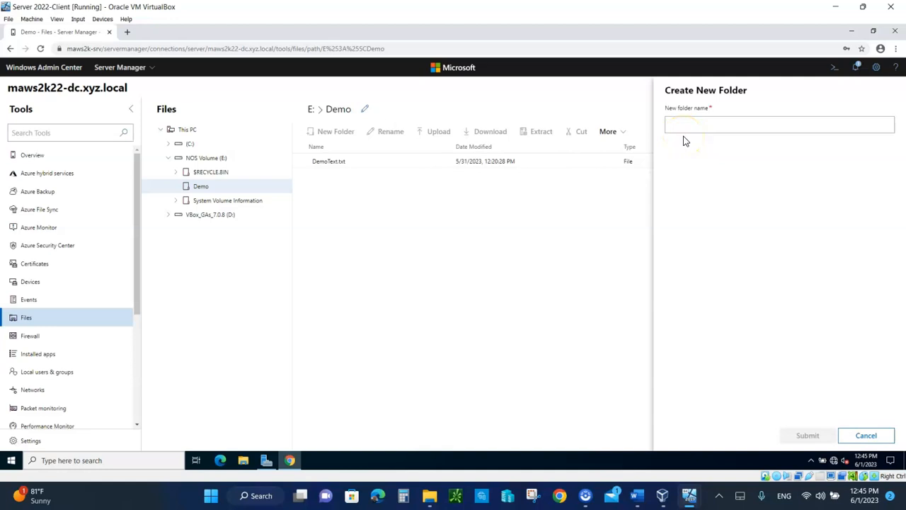
pyautogui.write('TEST')
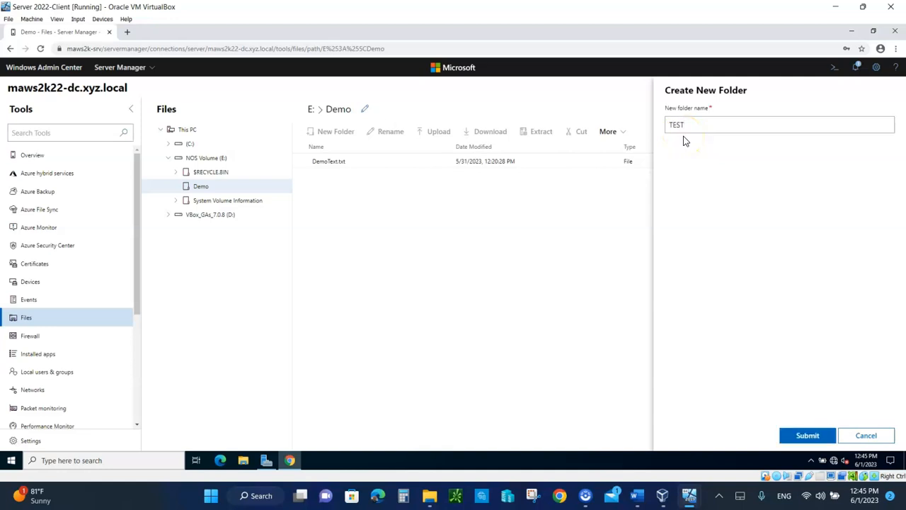
pyautogui.click(807, 435)
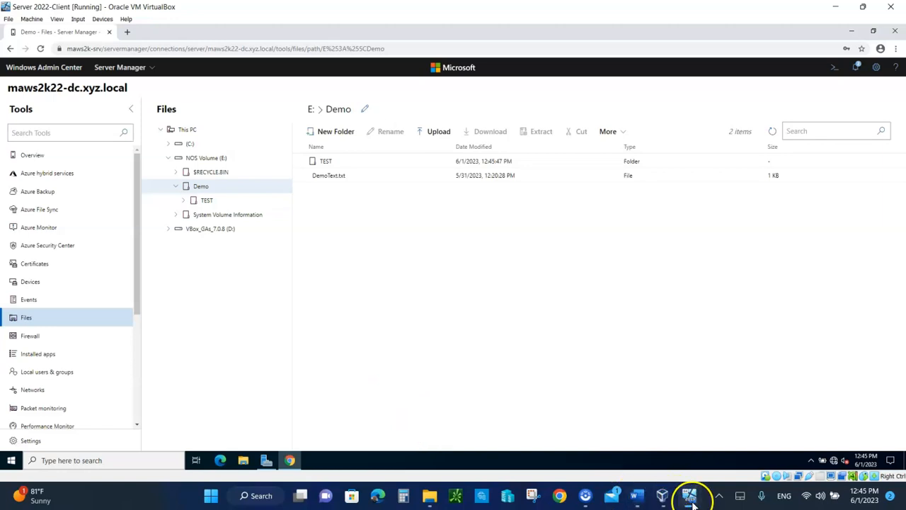
# Switch to the domain controller VM, close Server Manager and launch File Explorer
pyautogui.moveTo(690, 496)
pyautogui.click(624, 439)
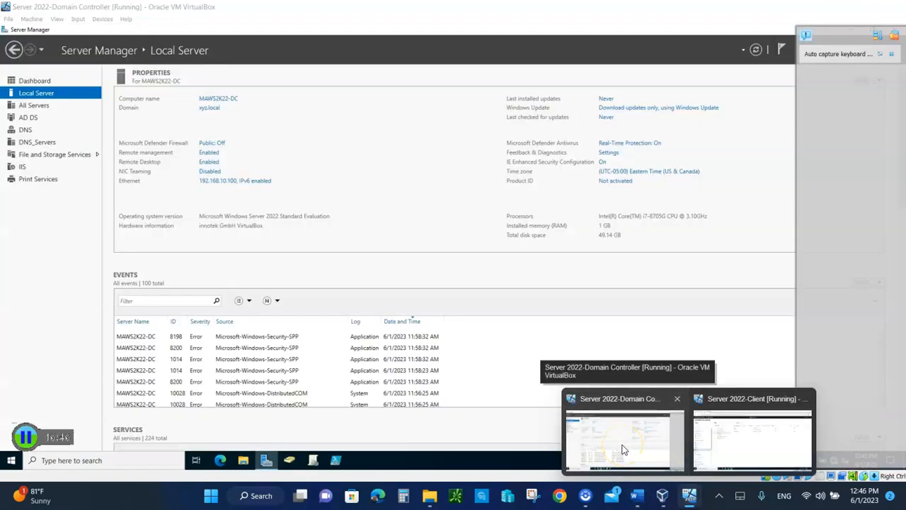
pyautogui.click(623, 448)
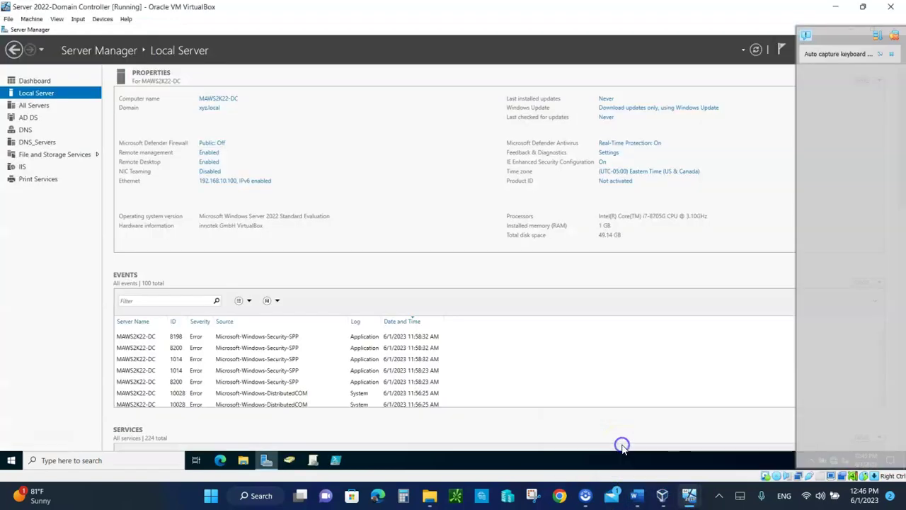
pyautogui.click(894, 39)
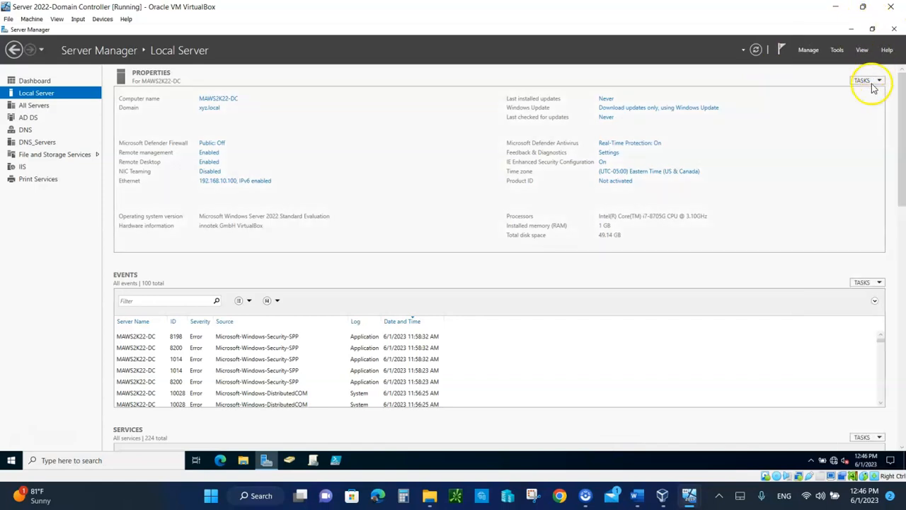
pyautogui.click(896, 32)
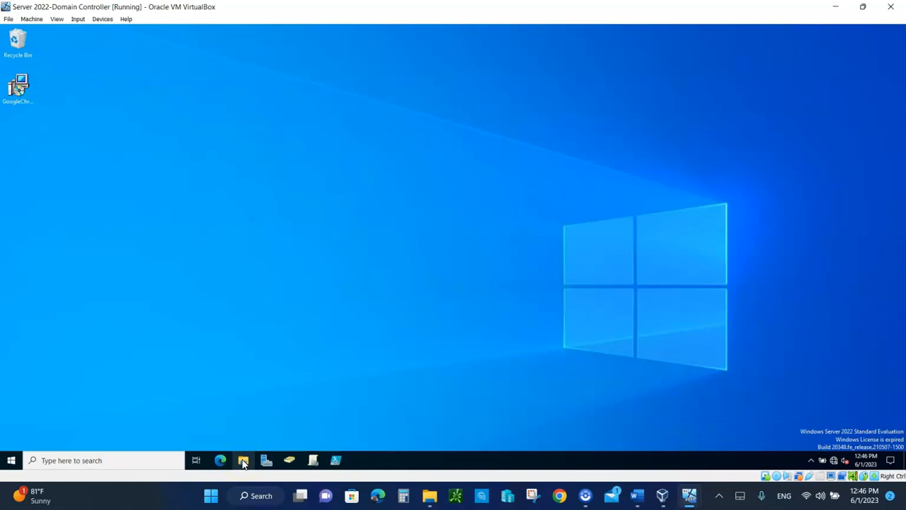
pyautogui.click(243, 461)
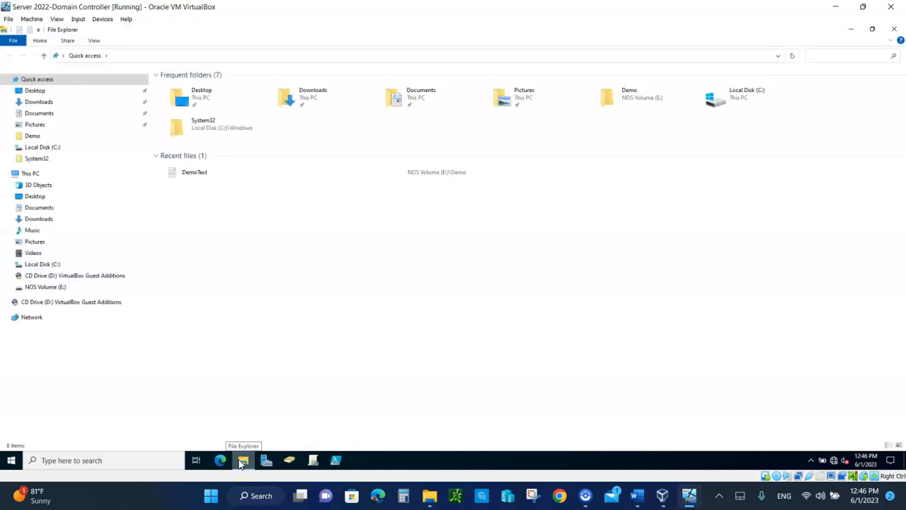
# Browse to E:\Demo in File Explorer and confirm the TEST folder is listed
pyautogui.click(44, 287)
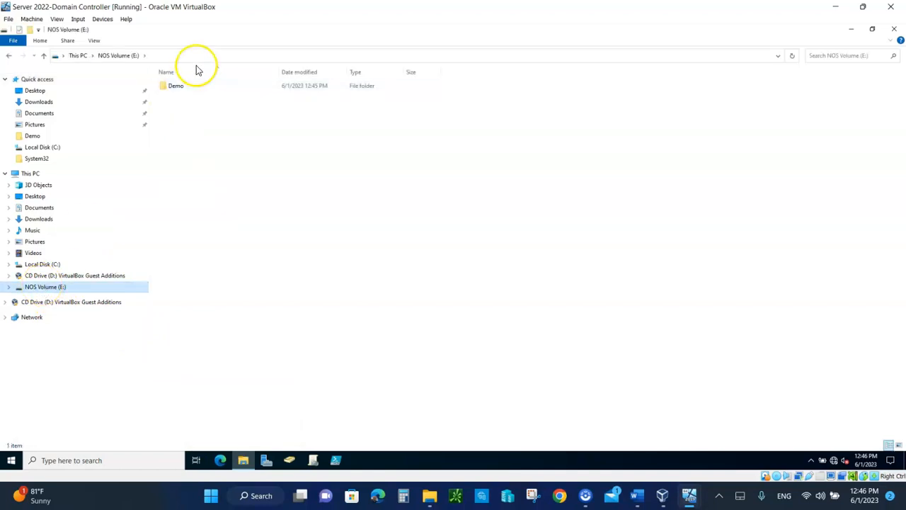
pyautogui.click(173, 85)
pyautogui.doubleClick(173, 85)
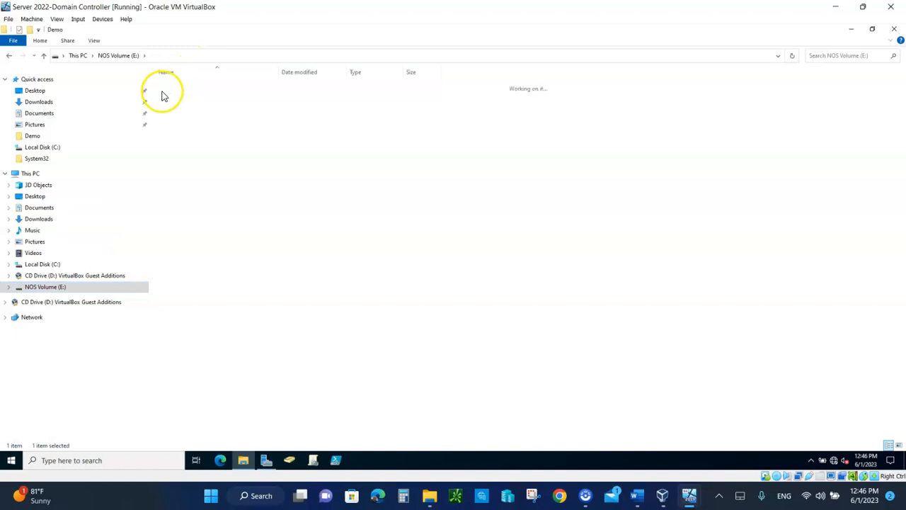
pyautogui.click(171, 87)
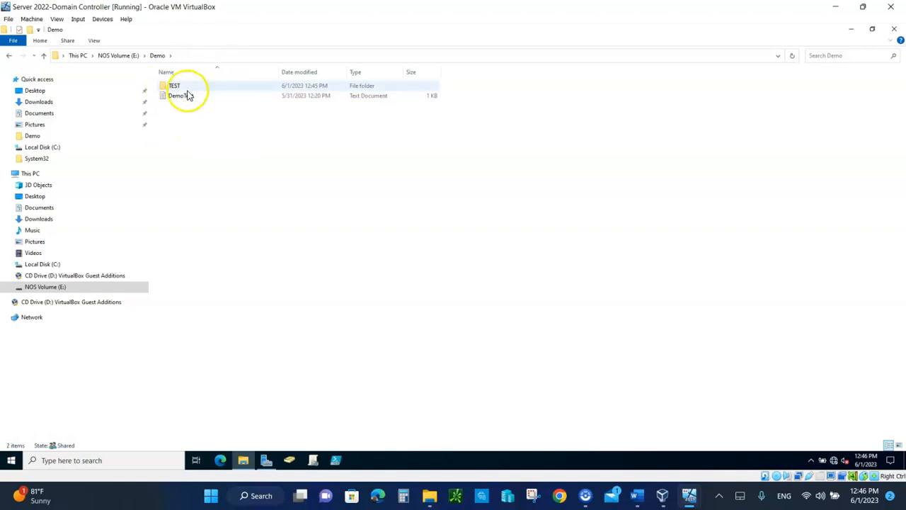
pyautogui.click(188, 96)
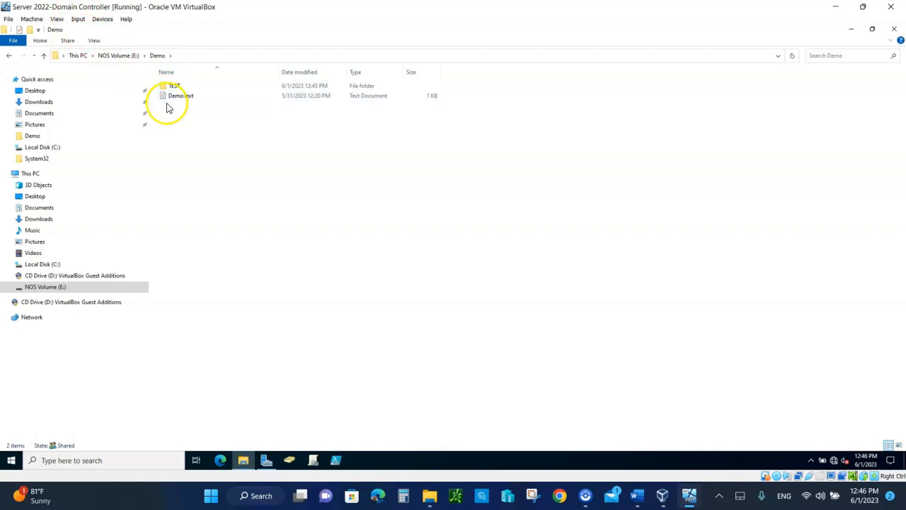
# Minimize Explorer, dismiss the Server Manager waiting notice and abandon an app search
pyautogui.click(854, 31)
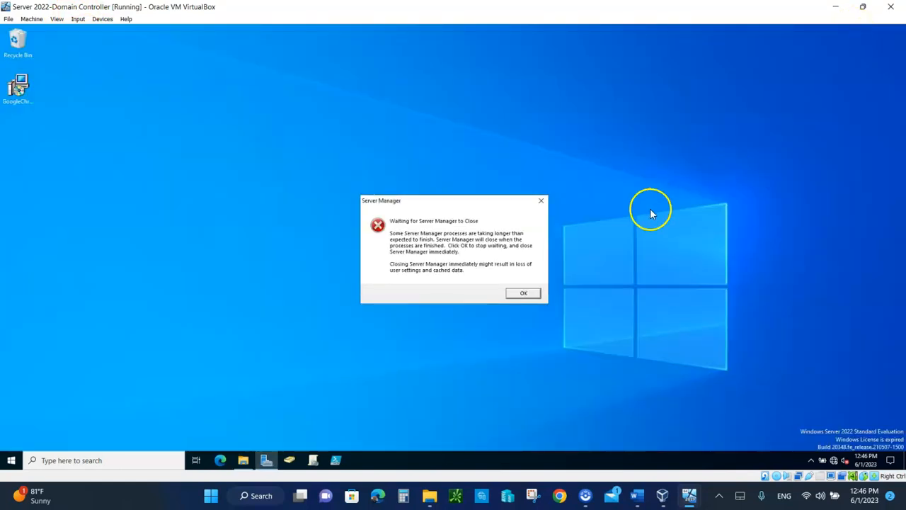
pyautogui.click(523, 295)
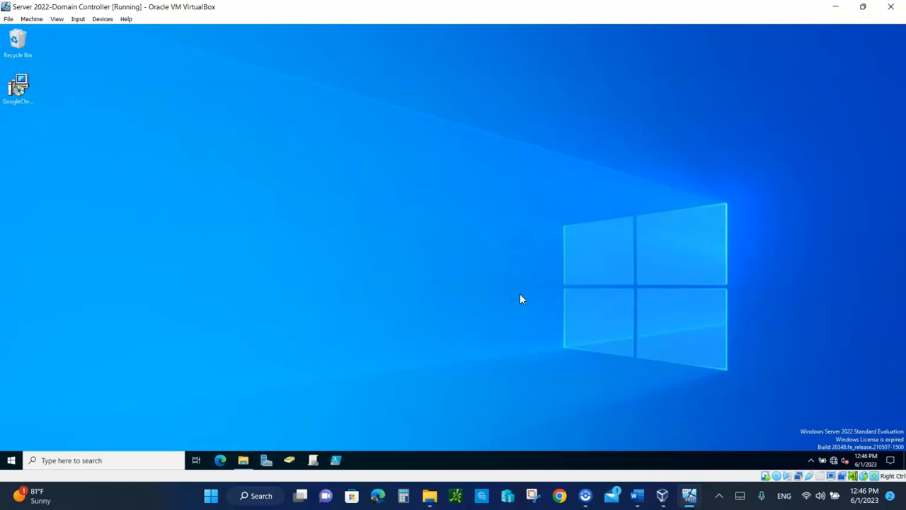
pyautogui.click(85, 460)
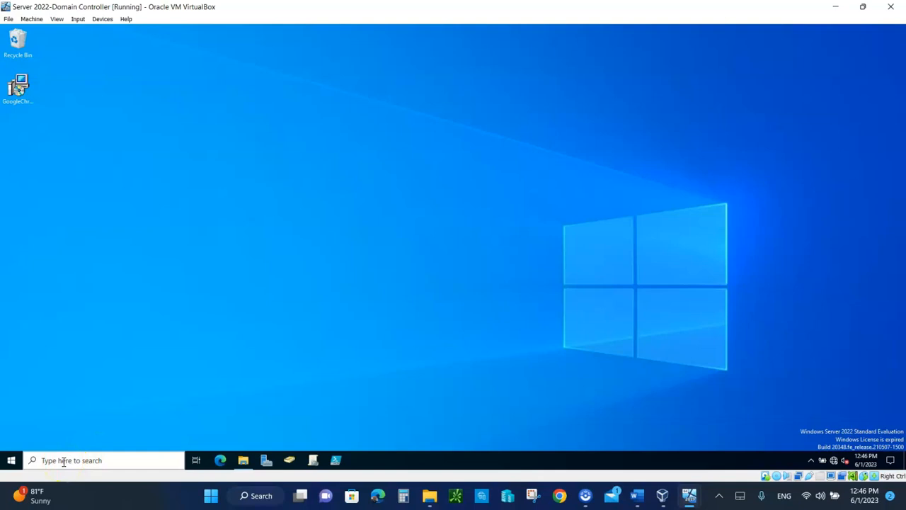
pyautogui.click(43, 460)
pyautogui.click(527, 312)
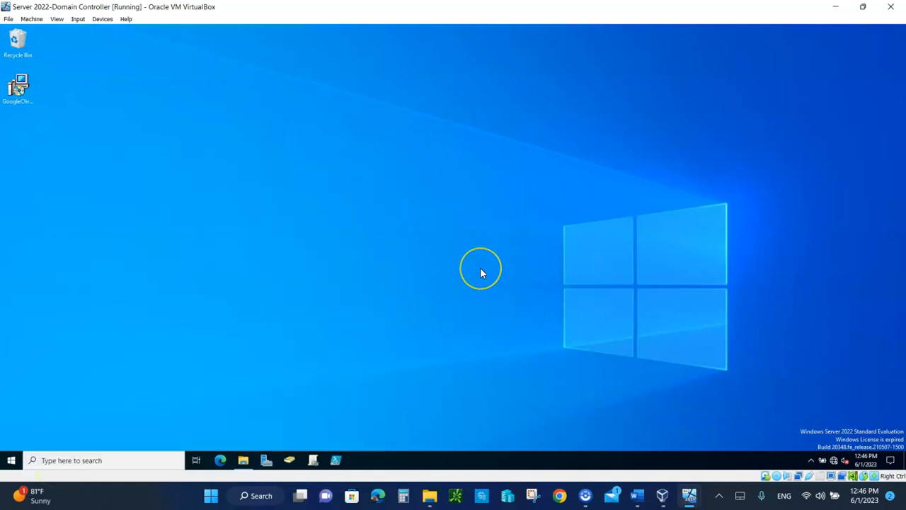
# Send Ctrl-Alt-Del via Input > Keyboard and launch Task Manager, centring its window
pyautogui.click(82, 462)
pyautogui.click(77, 19)
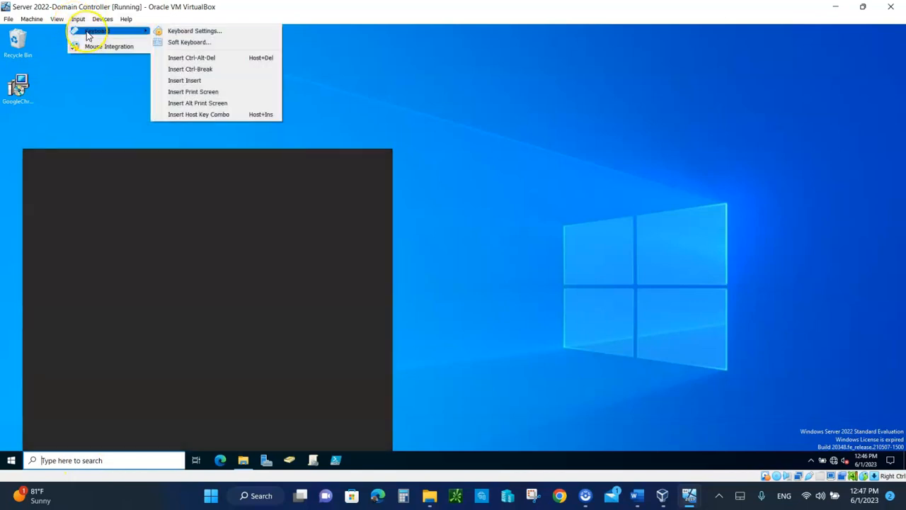
pyautogui.moveTo(106, 31)
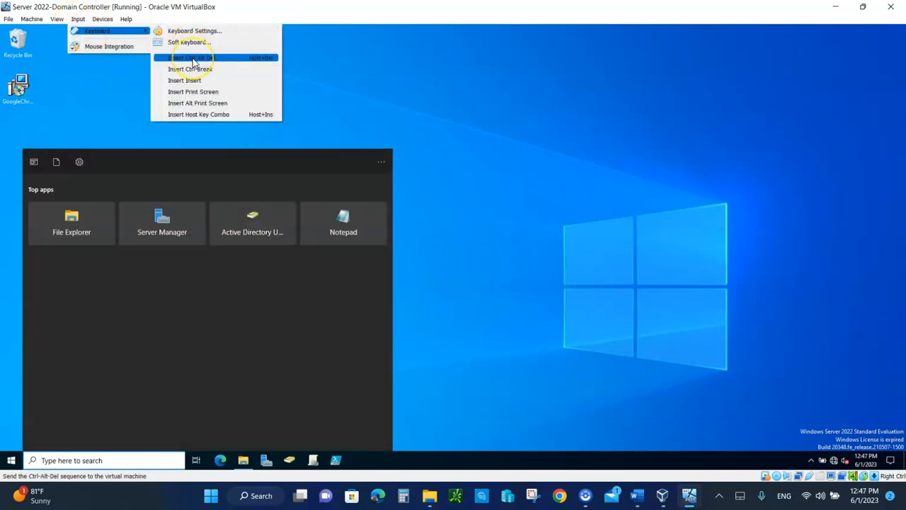
pyautogui.click(193, 58)
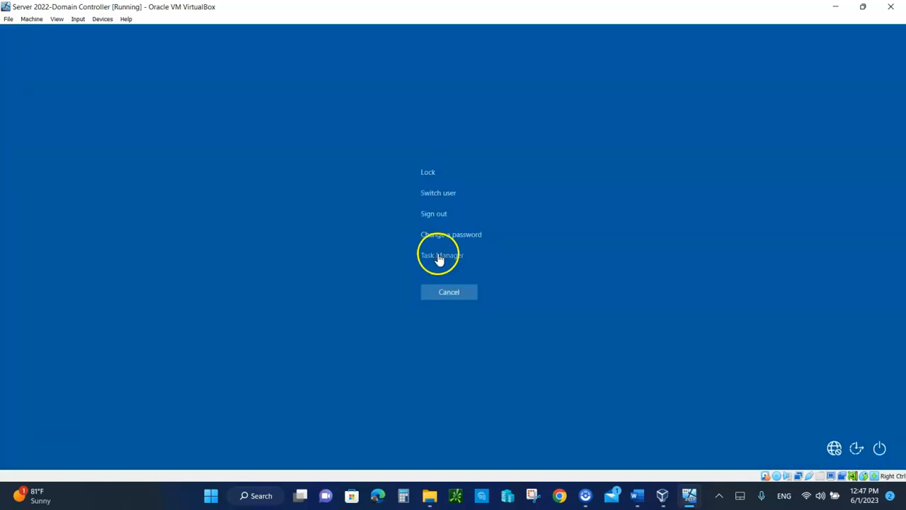
pyautogui.click(438, 255)
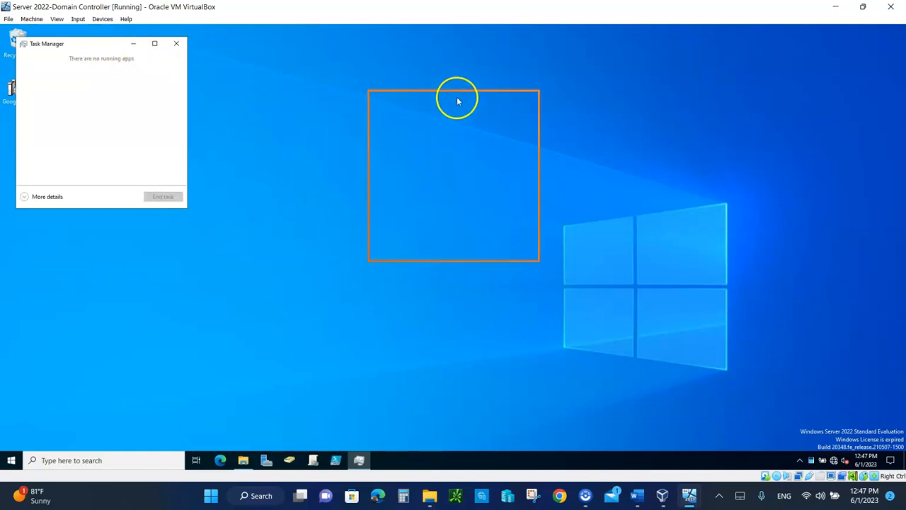
pyautogui.moveTo(333, 103); pyautogui.dragTo(467, 102)
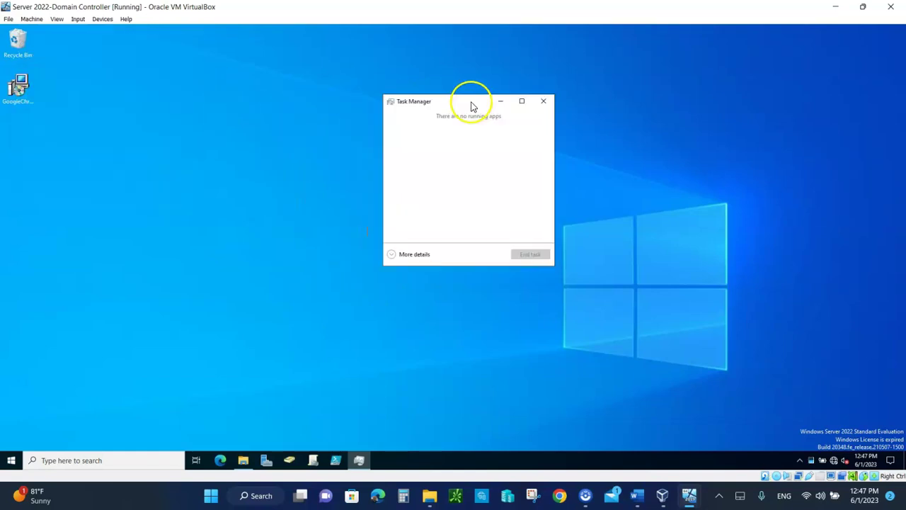
pyautogui.click(524, 103)
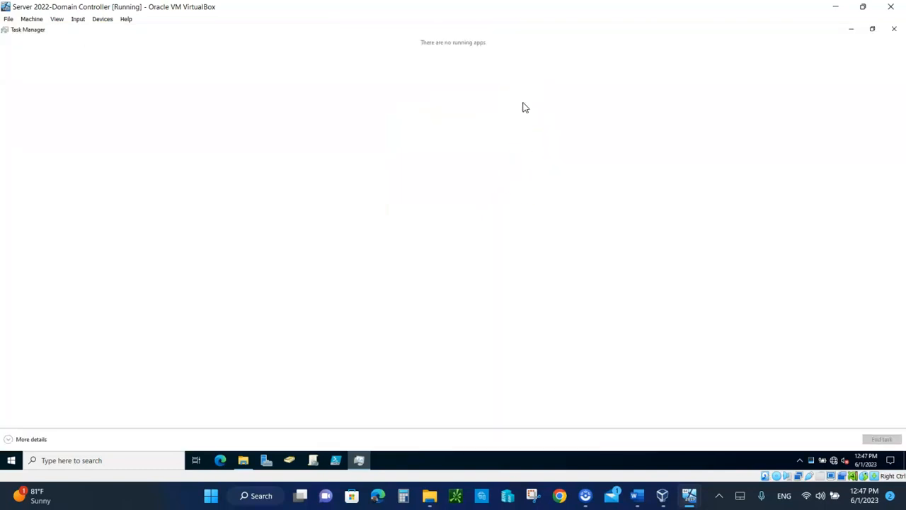
pyautogui.click(872, 29)
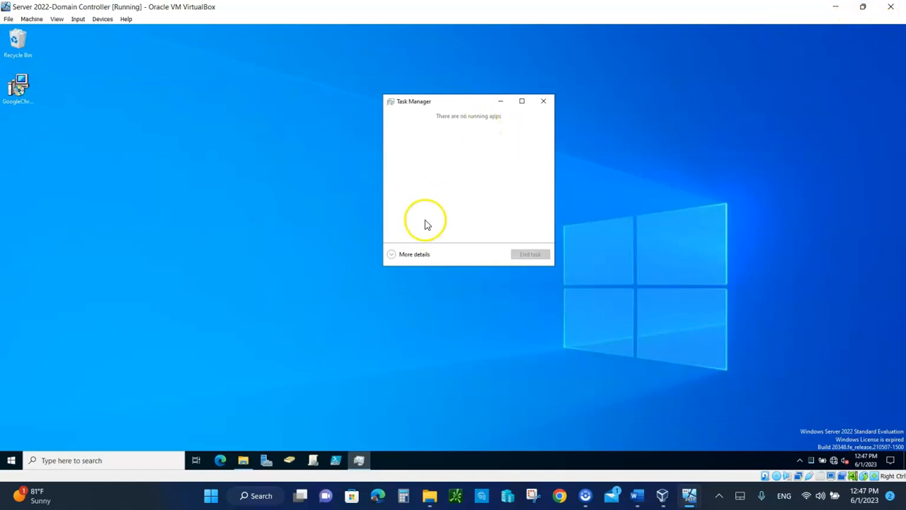
# Expand Task Manager to More details, widen it and switch to the Performance view
pyautogui.click(391, 255)
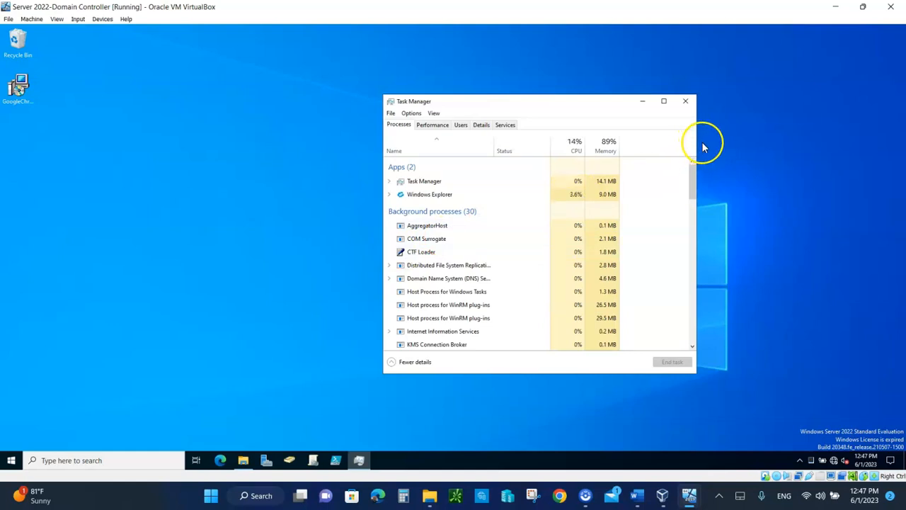
pyautogui.moveTo(697, 141); pyautogui.dragTo(812, 149)
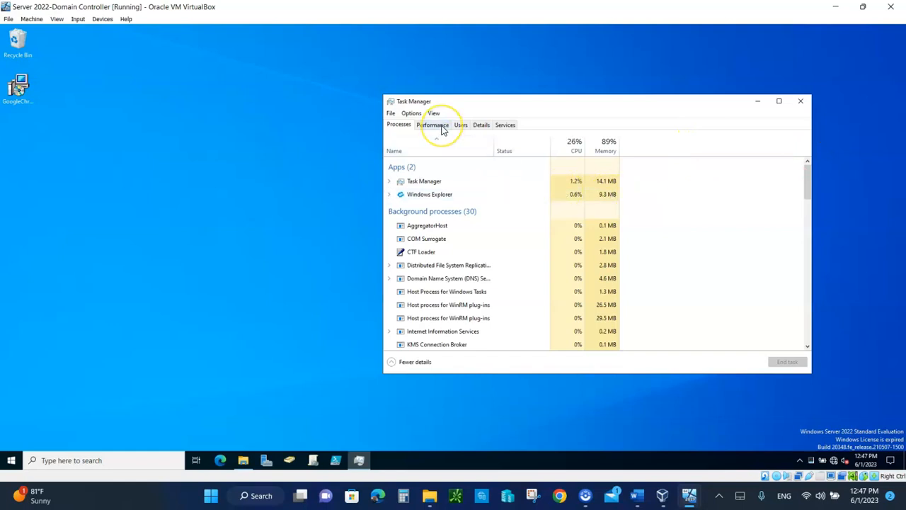
pyautogui.scroll(-2, 578, 276)
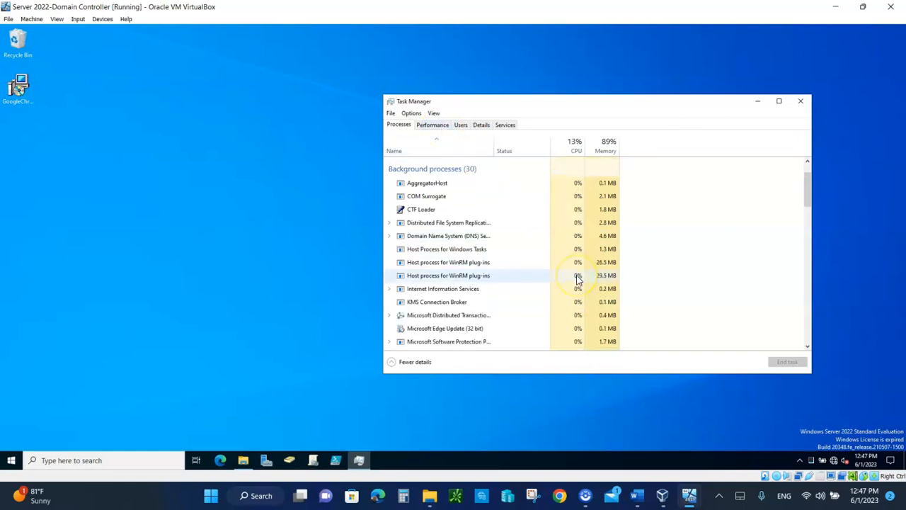
pyautogui.scroll(-3, 578, 278)
pyautogui.scroll(-2, 578, 278)
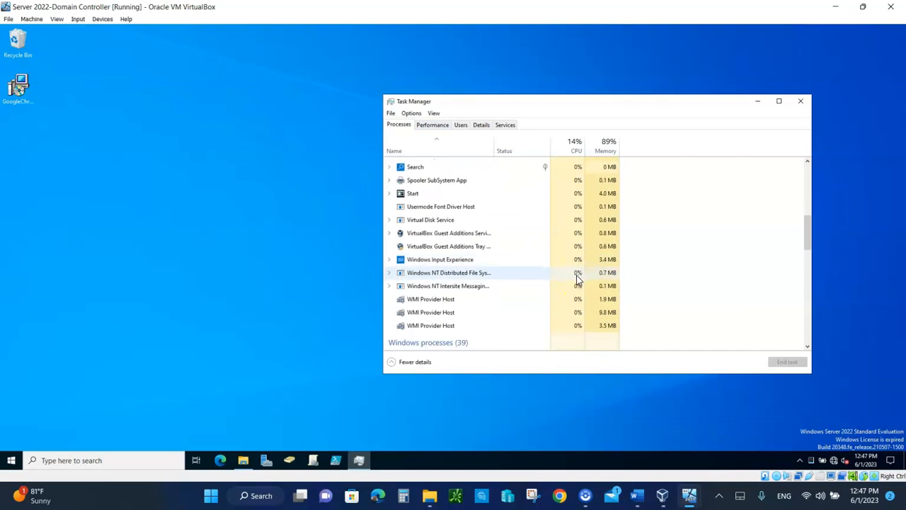
pyautogui.scroll(5, 577, 278)
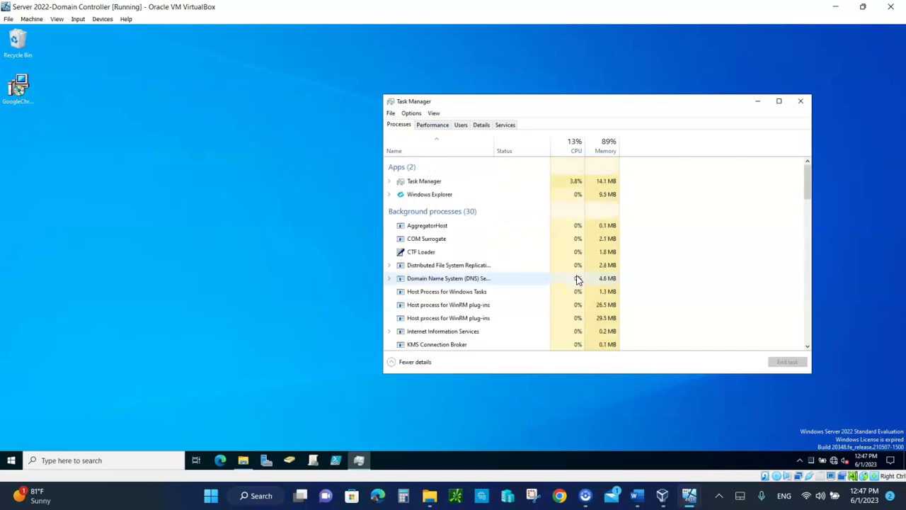
pyautogui.click(433, 125)
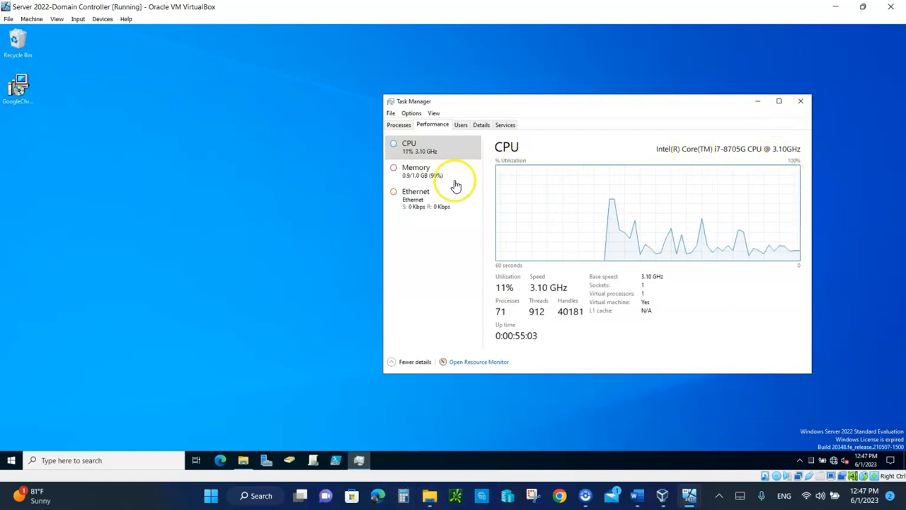
# Review Memory usage at 0.8 of 1.0 GB, then close Task Manager
pyautogui.click(410, 172)
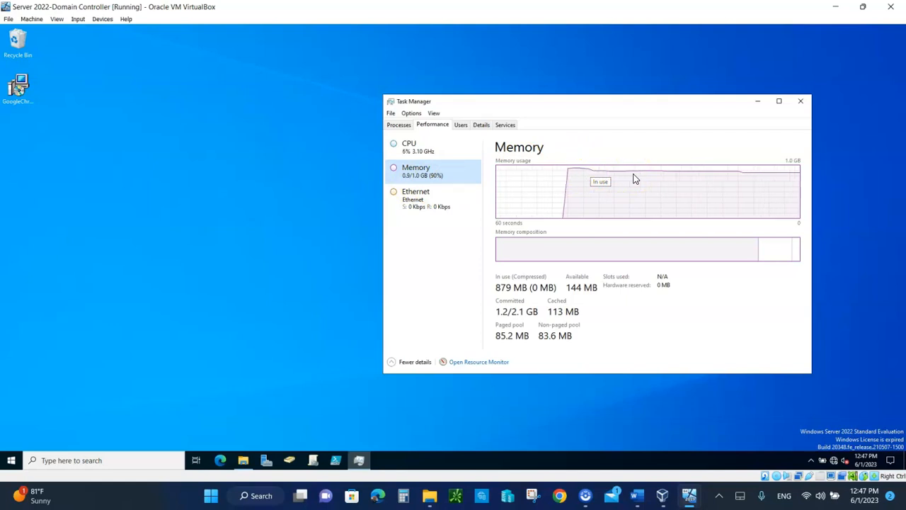
pyautogui.click(418, 174)
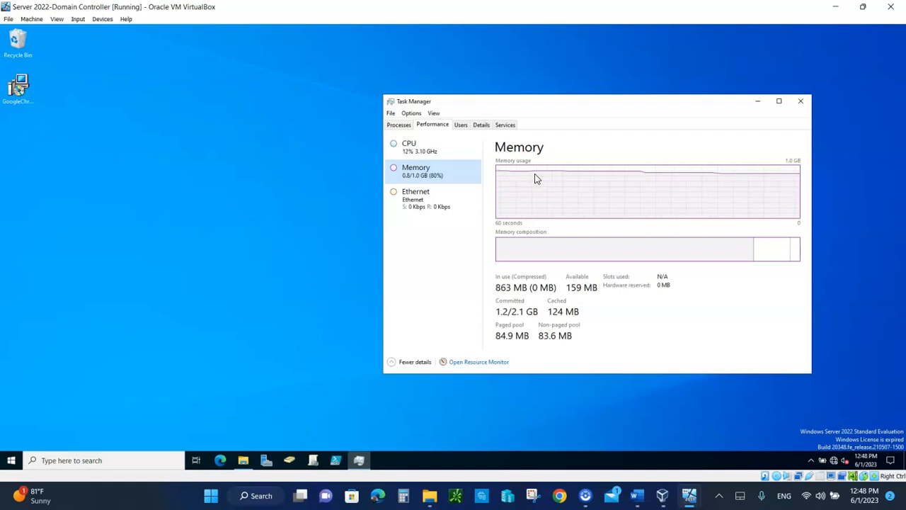
pyautogui.click(646, 168)
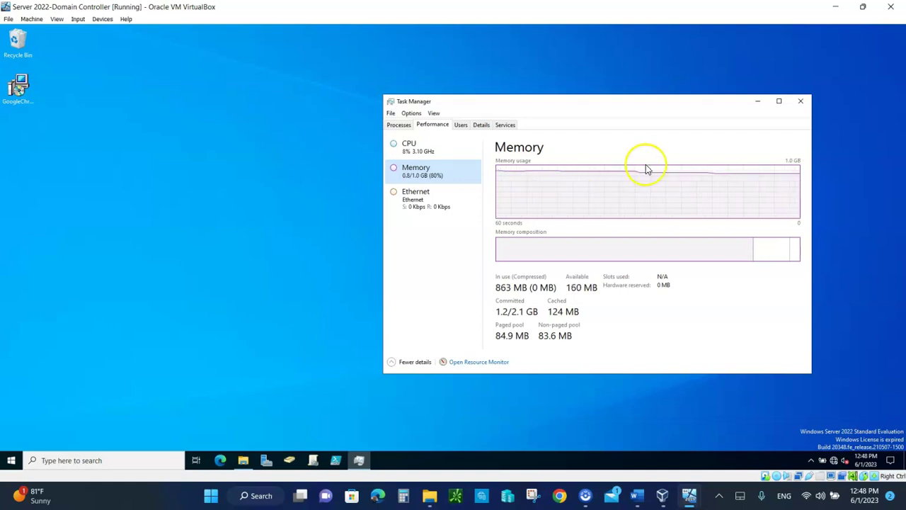
pyautogui.click(801, 103)
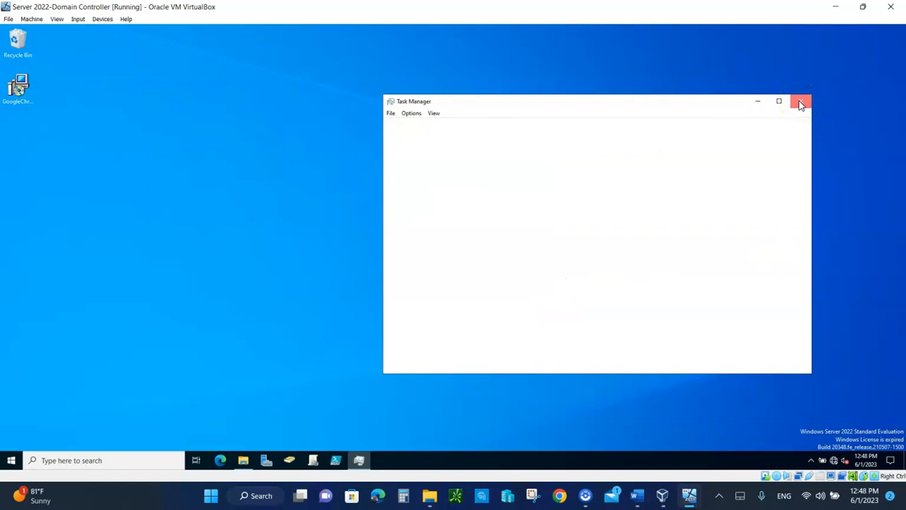